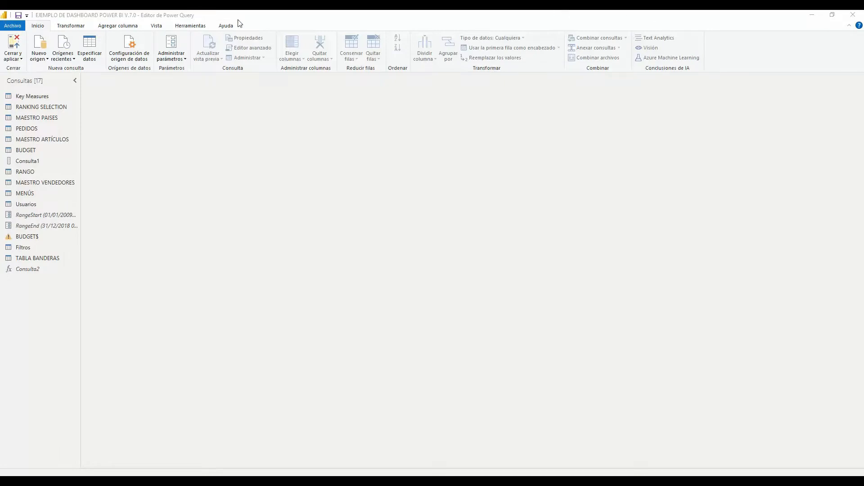
# Create a blank query whose source is the List.Dates function
pyautogui.click(189, 27)
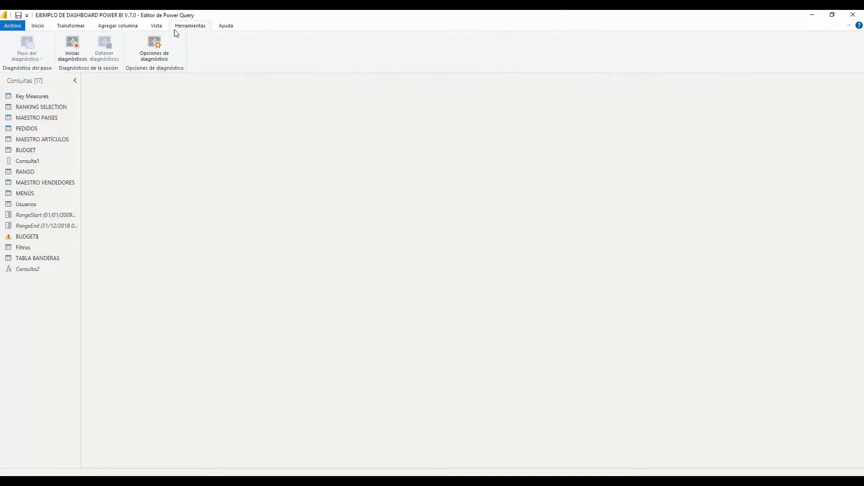
pyautogui.click(40, 27)
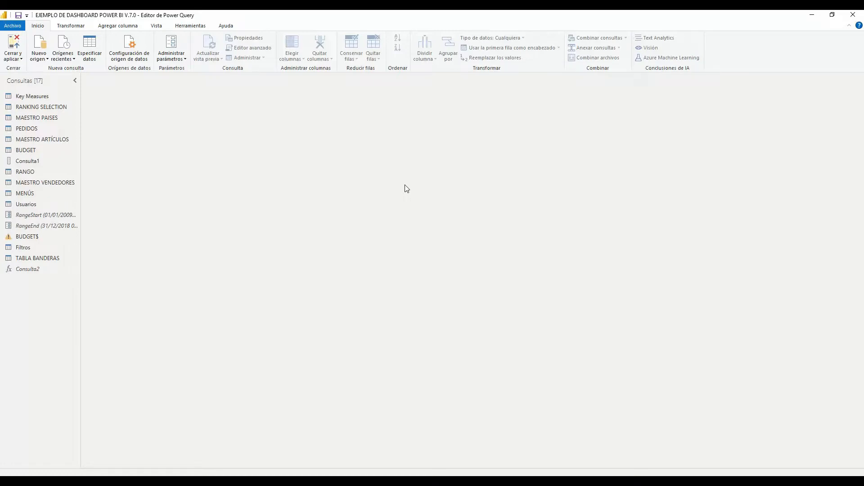
pyautogui.click(48, 59)
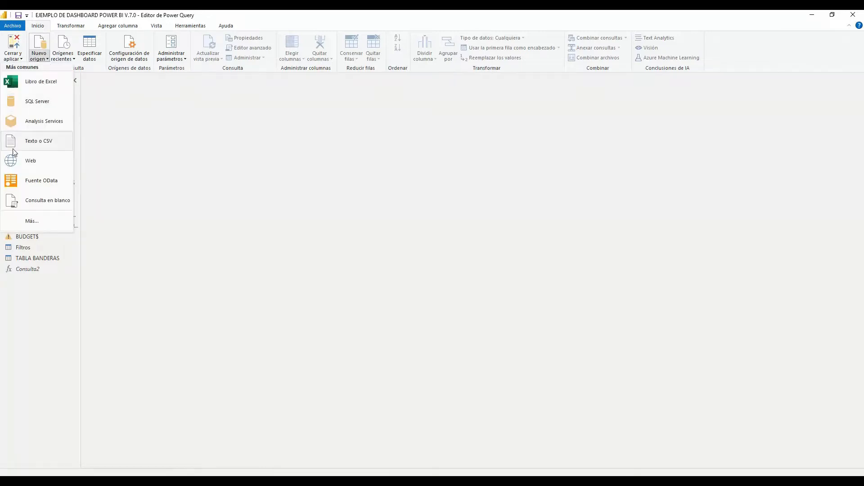
pyautogui.click(48, 200)
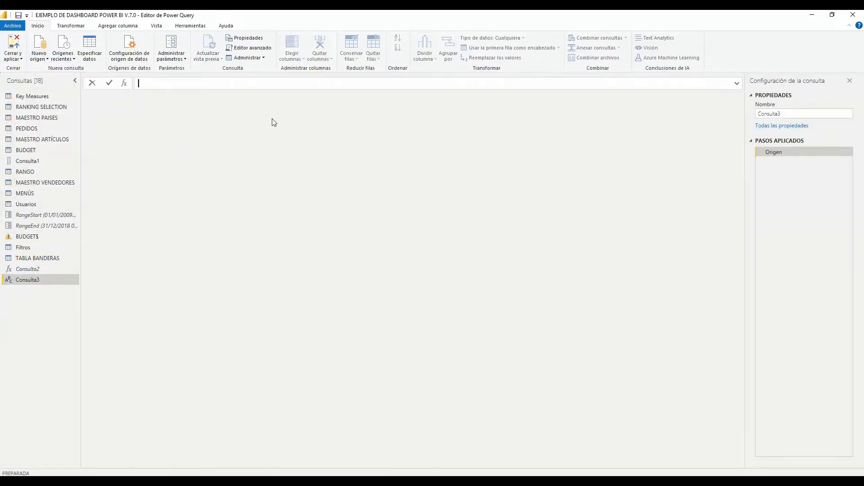
pyautogui.write('=List')
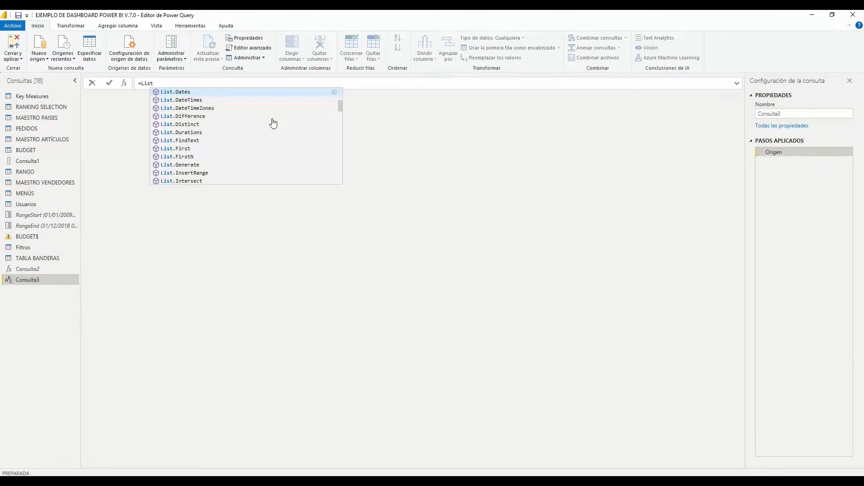
pyautogui.press('Tab')
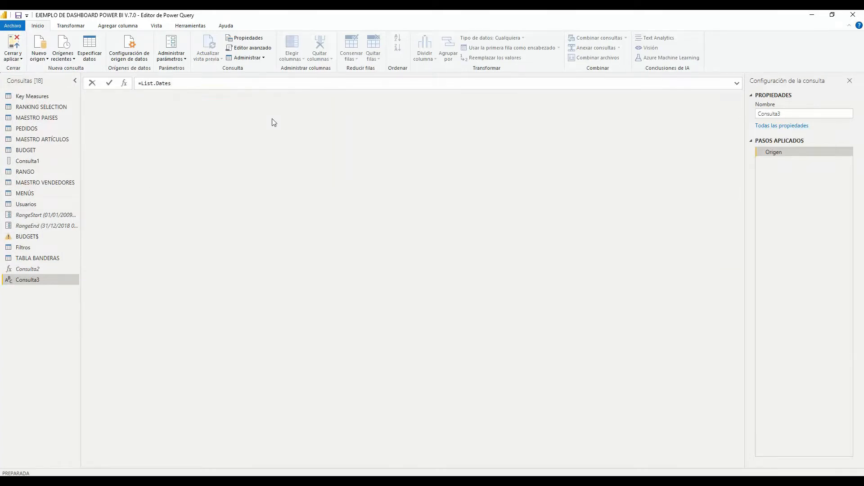
pyautogui.click(108, 85)
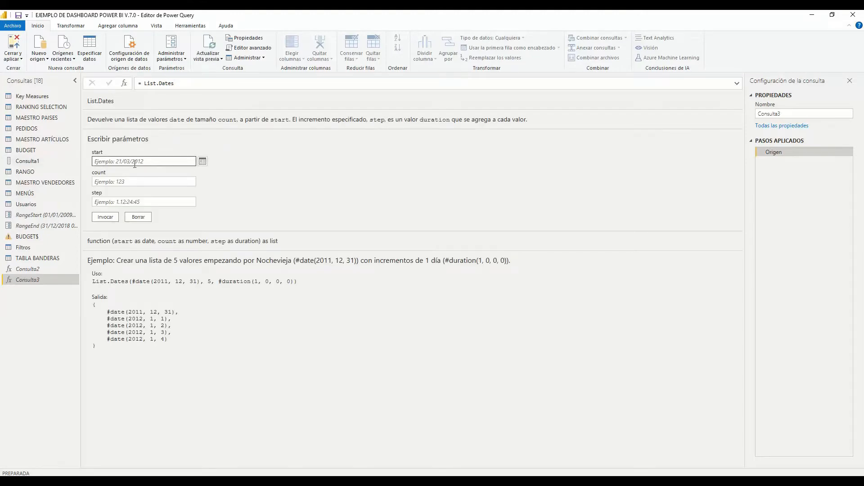
# Invoke the List.Dates function with start 01/01/2012, count 3558 and step 1
pyautogui.click(182, 162)
pyautogui.write('01/01/2012')
pyautogui.click(139, 178)
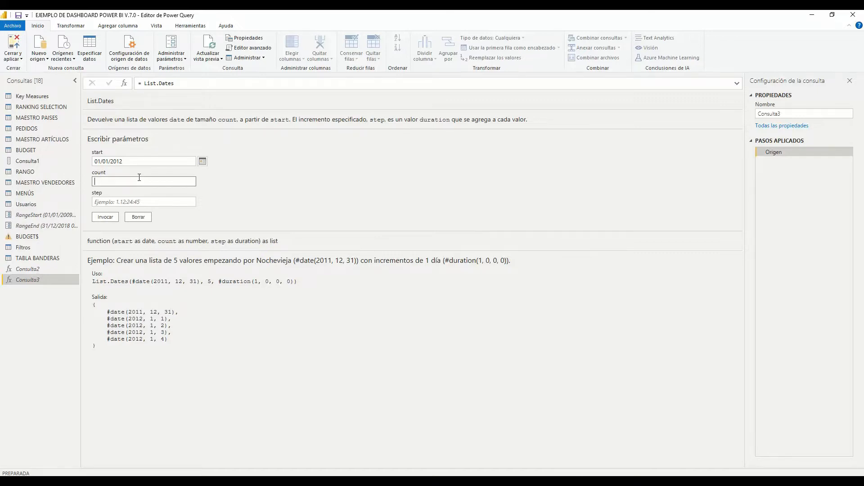
pyautogui.write('3558')
pyautogui.press('Tab')
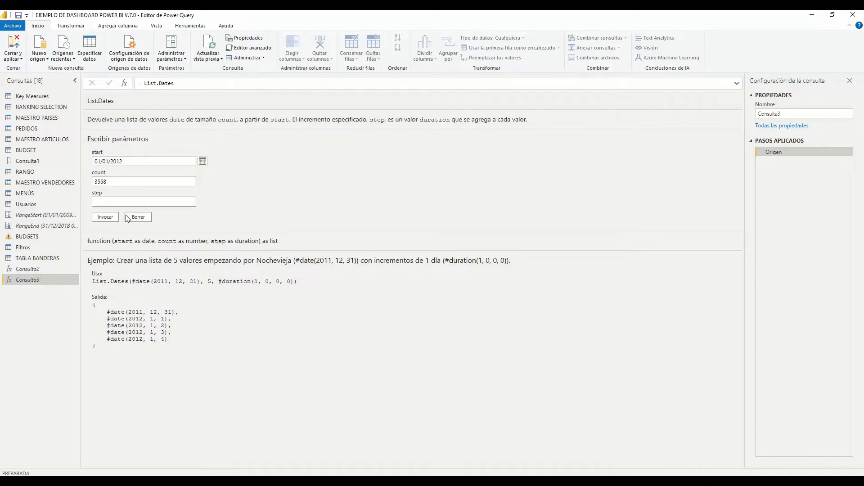
pyautogui.write('1')
pyautogui.click(106, 216)
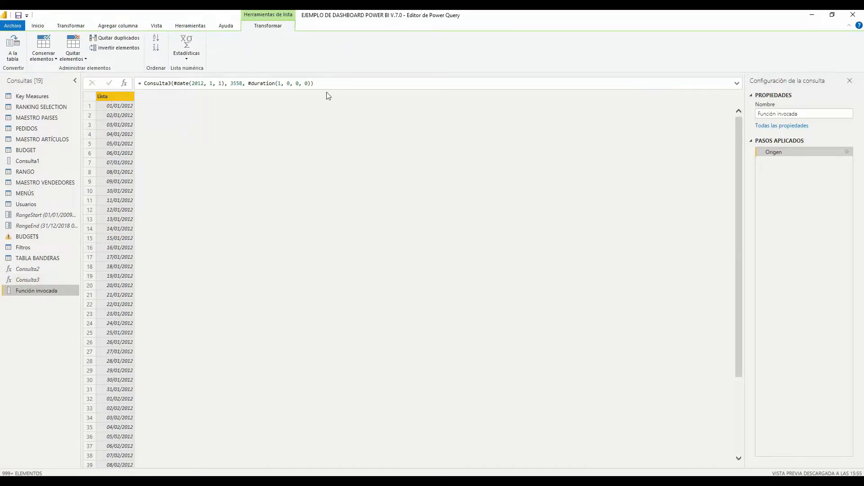
# Convert the generated date list to a table with no delimiter, showing additional columns as errors
pyautogui.click(737, 85)
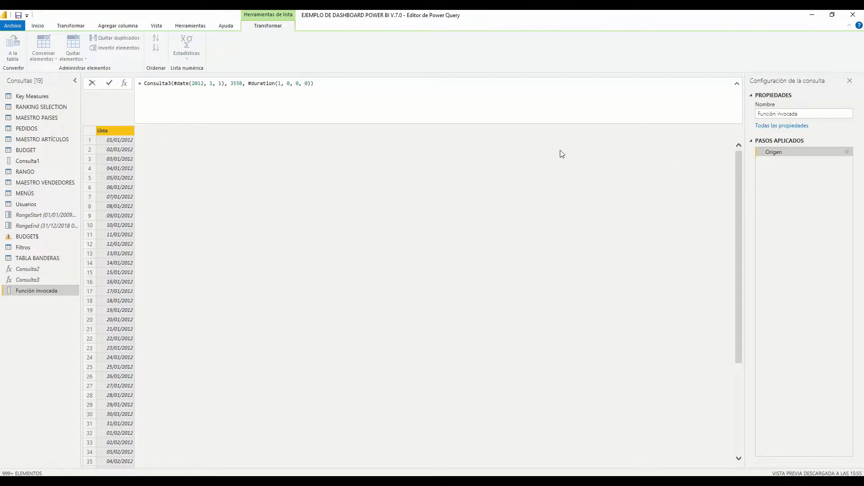
pyautogui.click(113, 131)
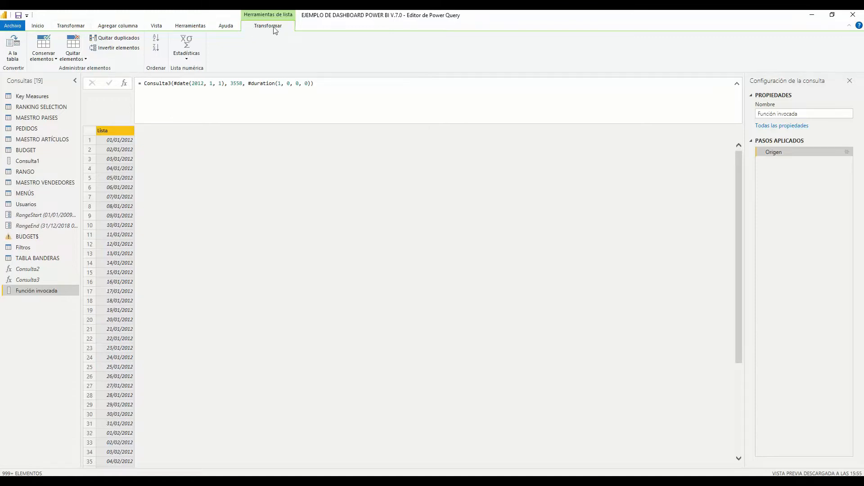
pyautogui.click(12, 43)
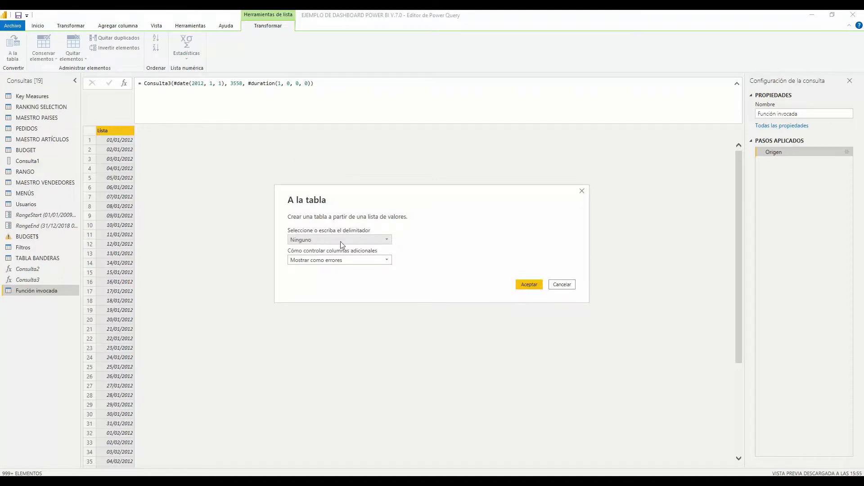
pyautogui.click(387, 240)
pyautogui.click(387, 240)
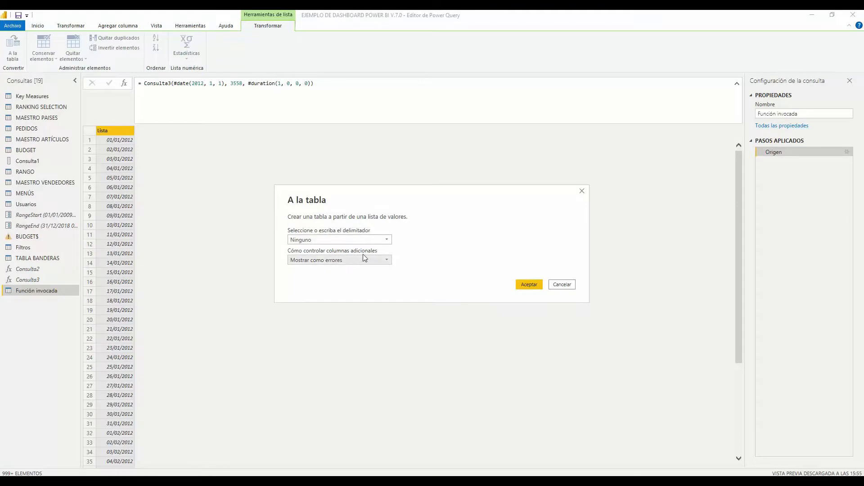
pyautogui.click(529, 286)
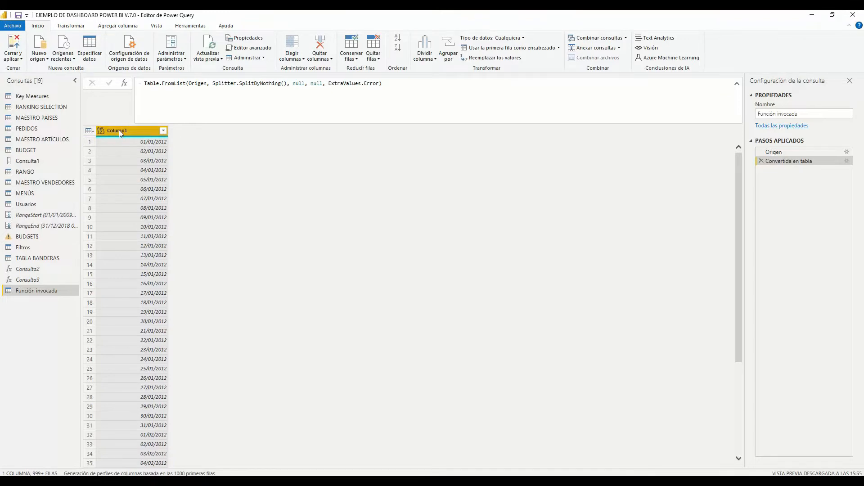
# Sort Column1 in descending order to check the latest dates, and return it to ascending order
pyautogui.click(132, 142)
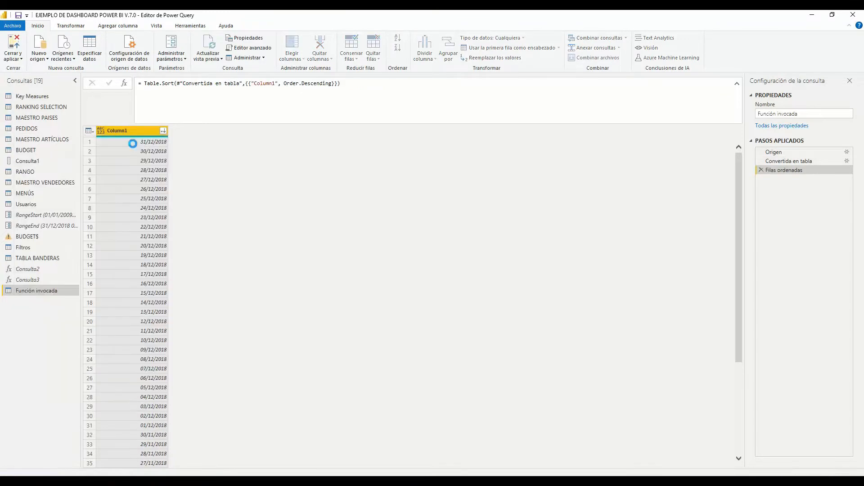
pyautogui.click(163, 131)
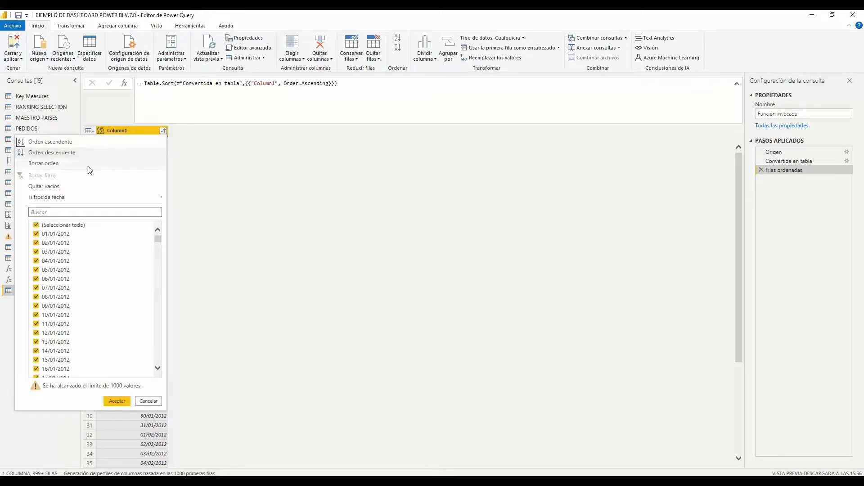
pyautogui.click(75, 155)
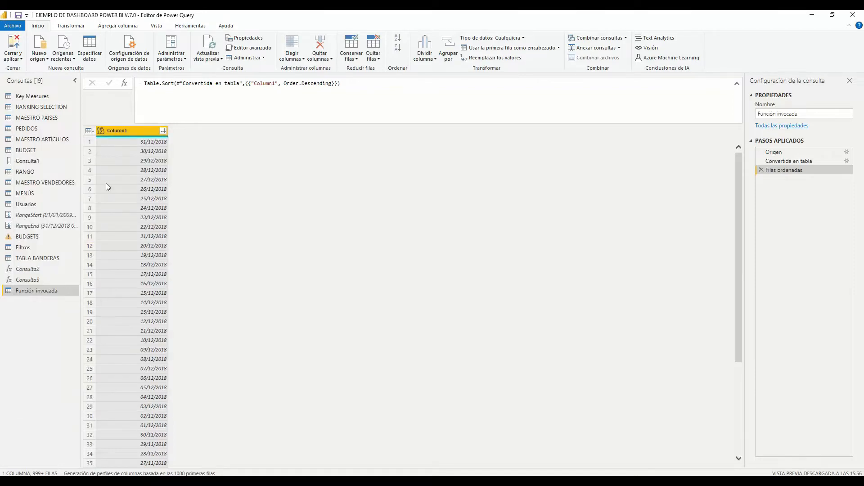
pyautogui.click(163, 130)
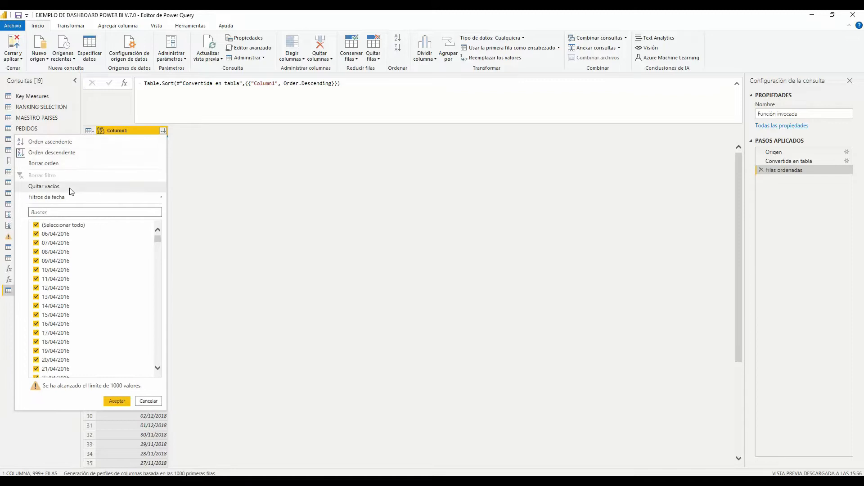
pyautogui.click(67, 141)
# Rename Column1 to FECHA and set its data type to Fecha
pyautogui.doubleClick(118, 130)
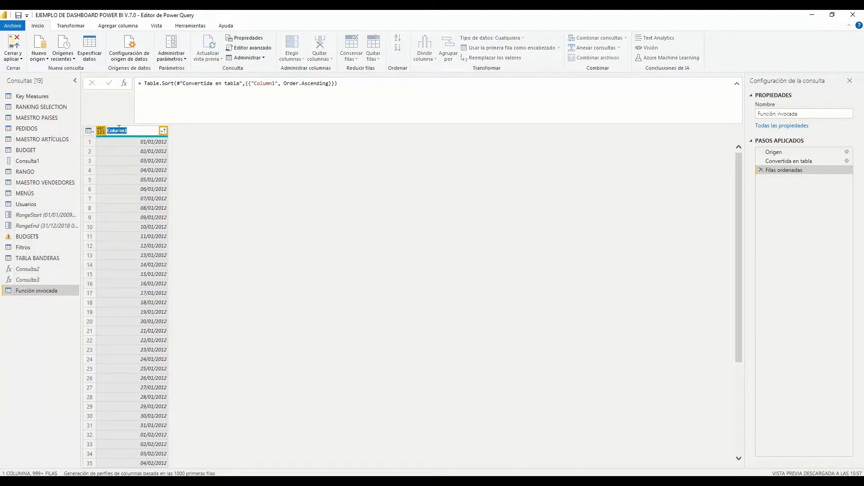
pyautogui.write('FECA')
pyautogui.press('Return')
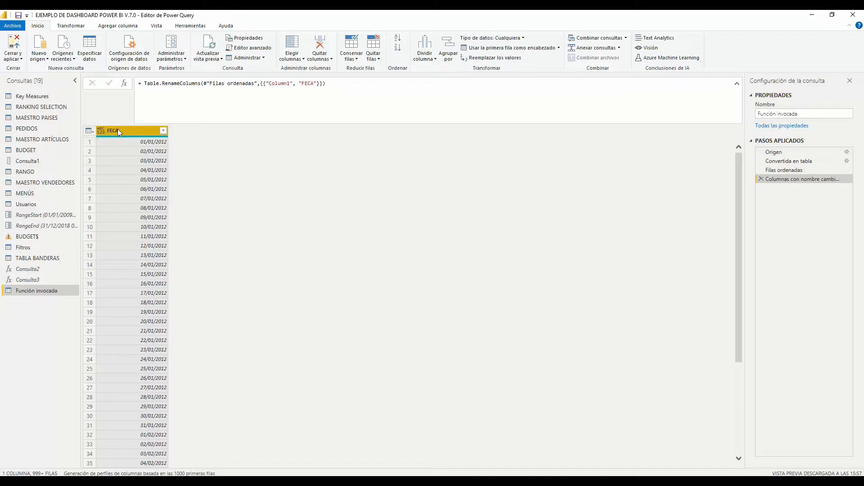
pyautogui.doubleClick(119, 131)
pyautogui.write('FE')
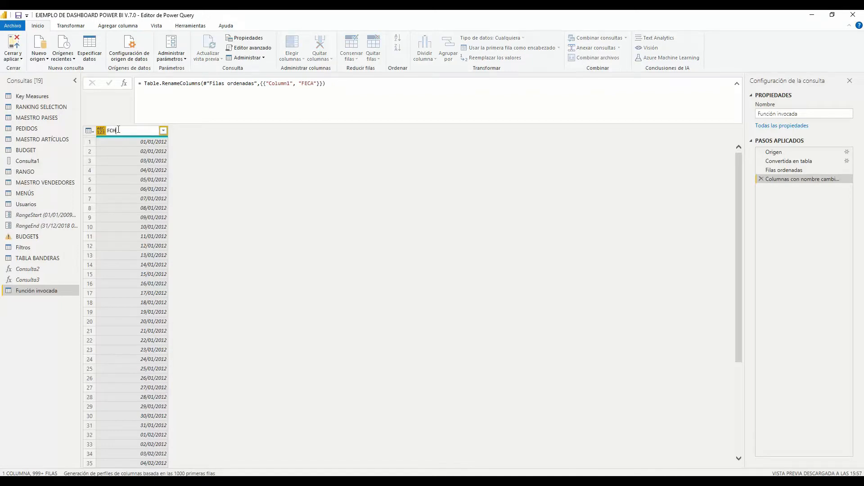
pyautogui.write('CHA')
pyautogui.press('Return')
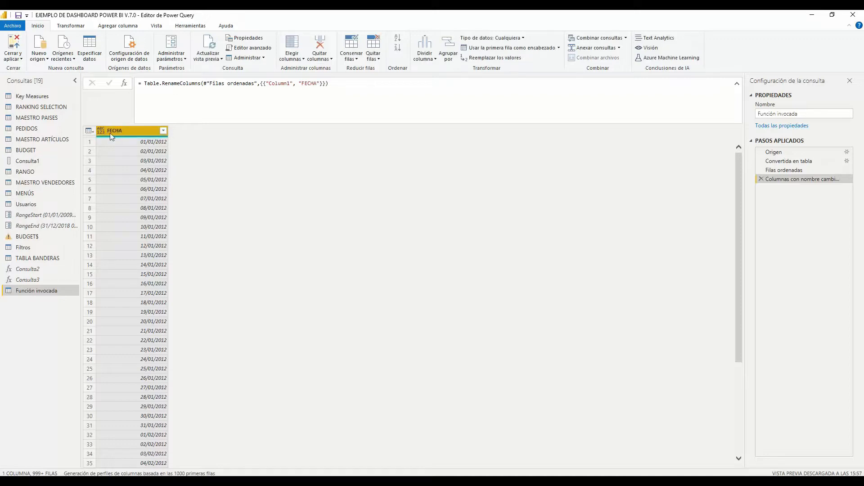
pyautogui.click(107, 133)
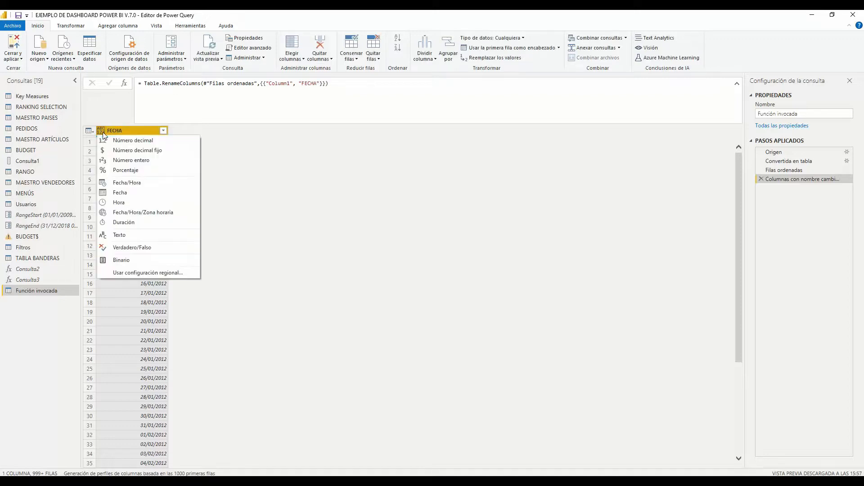
pyautogui.click(126, 191)
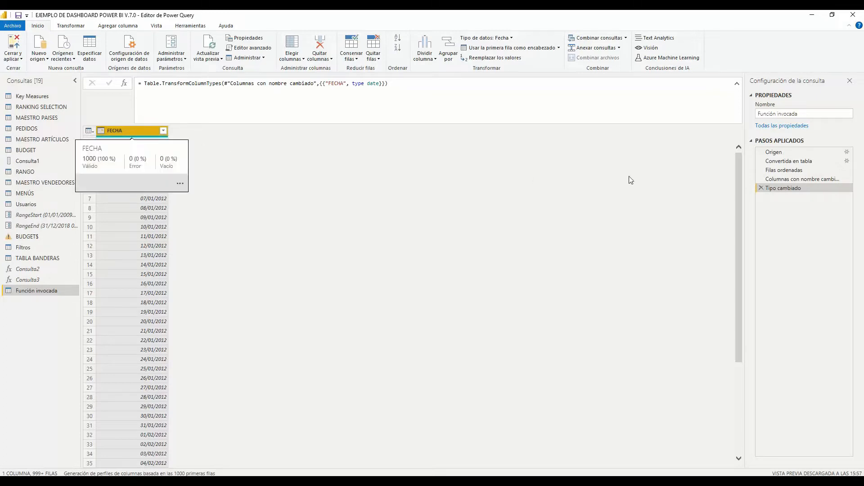
# Rename the invoked function query to CALENDARIO TWO
pyautogui.moveTo(823, 115); pyautogui.dragTo(557, 83)
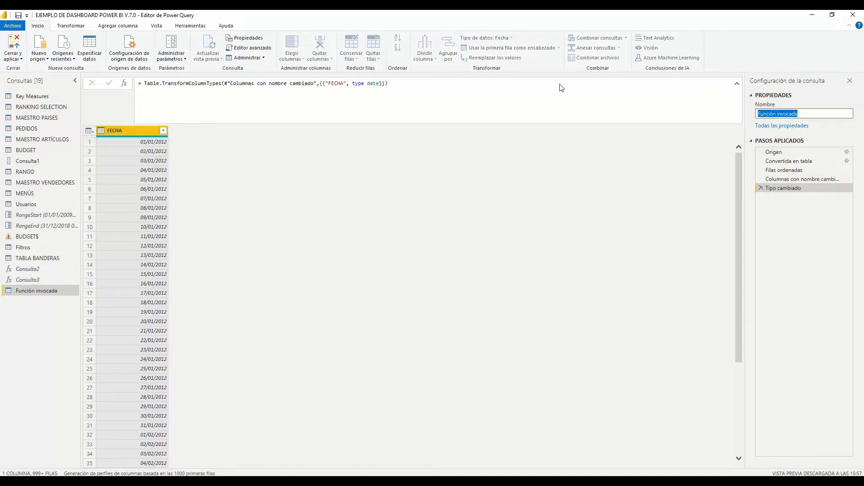
pyautogui.write('CALENDARI')
pyautogui.write('O TES')
pyautogui.press('BackSpace')
pyautogui.press('BackSpace')
pyautogui.press('BackSpace')
pyautogui.write('TE')
pyautogui.press('BackSpace')
pyautogui.write('WO')
pyautogui.press('Return')
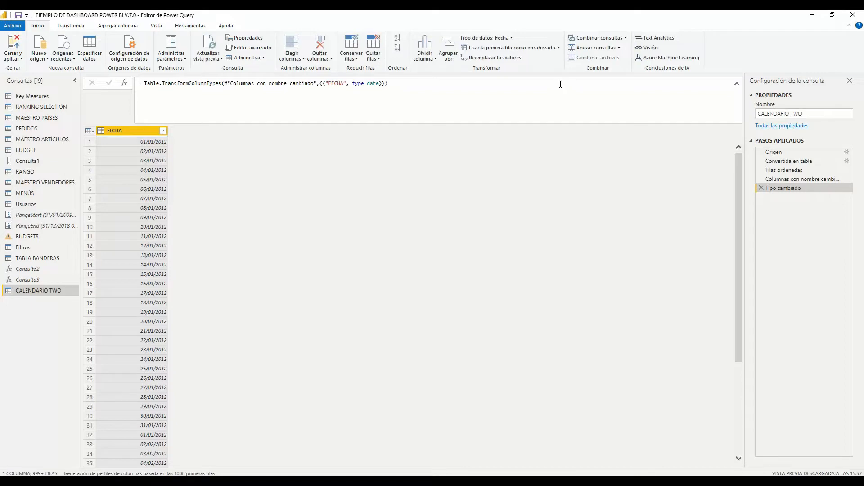
# Duplicate the FECHA column and transform the copy so it holds only the year
pyautogui.rightClick(129, 133)
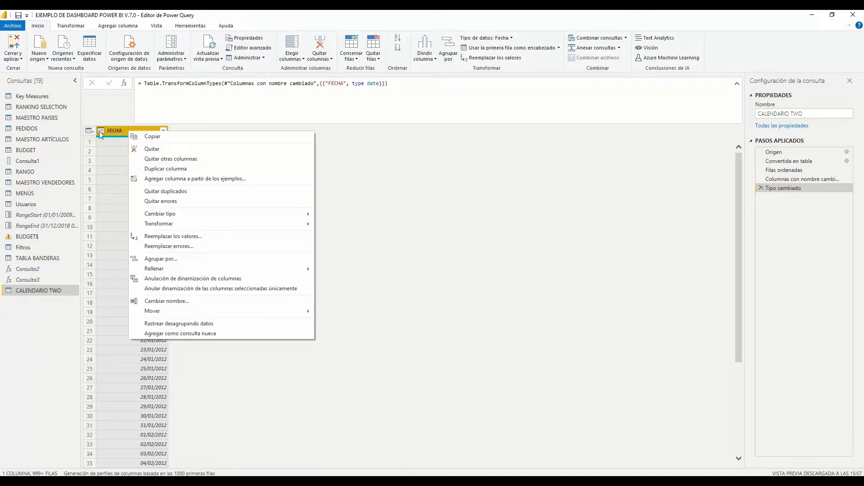
pyautogui.click(165, 170)
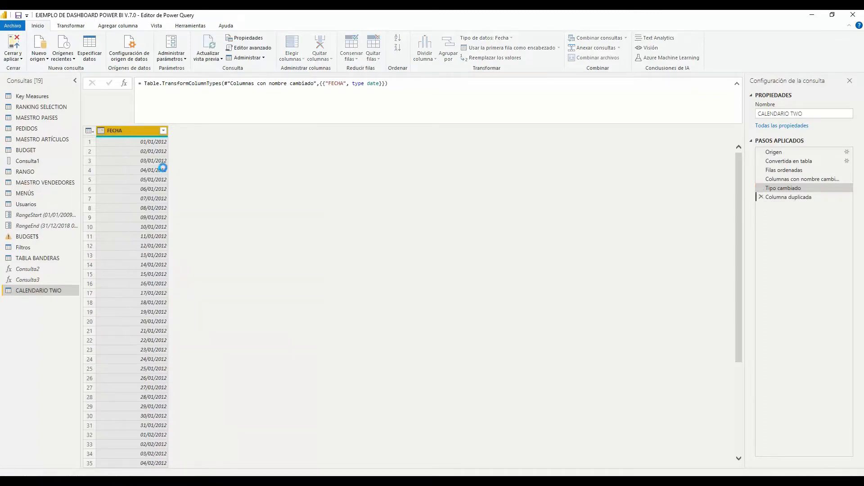
pyautogui.click(72, 26)
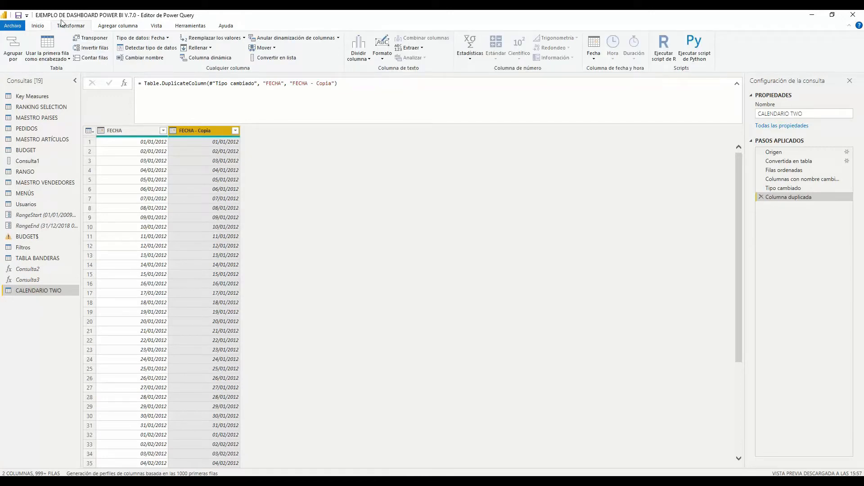
pyautogui.click(594, 49)
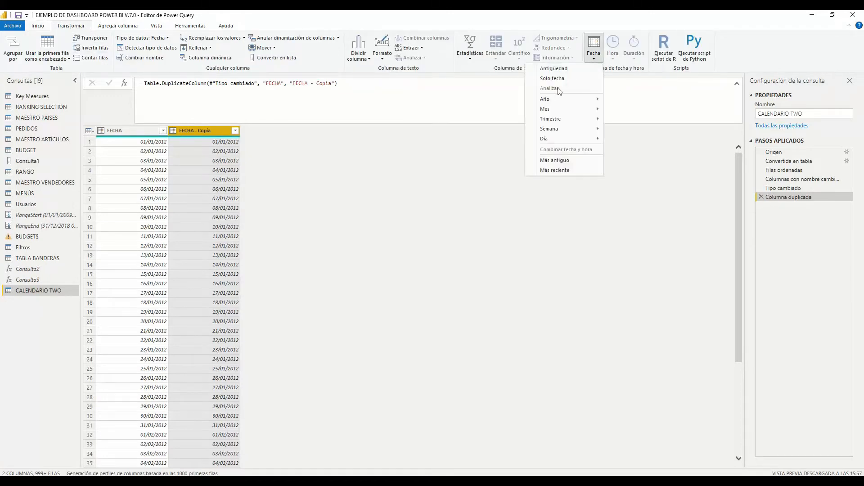
pyautogui.moveTo(589, 103)
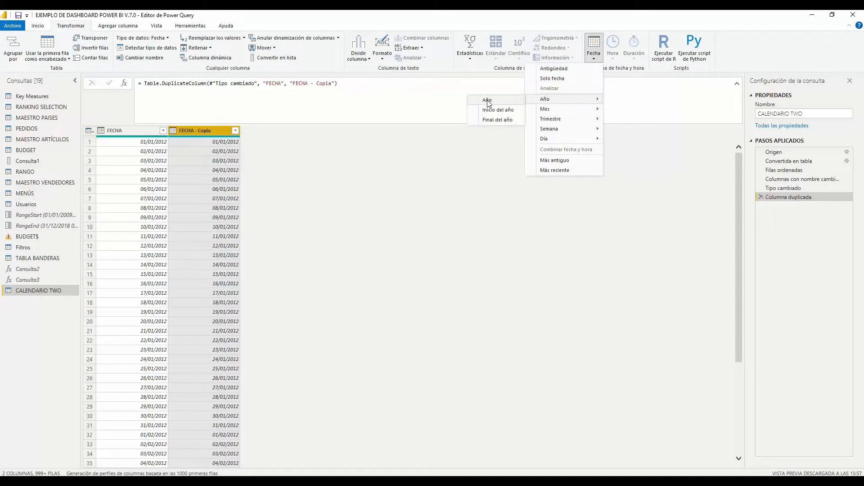
pyautogui.click(487, 100)
# Rename the extracted year column to AÑO
pyautogui.doubleClick(199, 131)
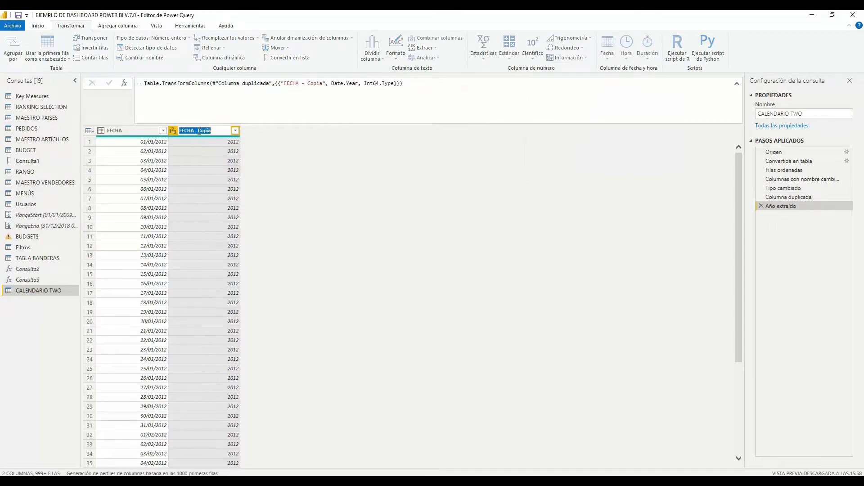
pyautogui.write('AÑO')
pyautogui.press('Return')
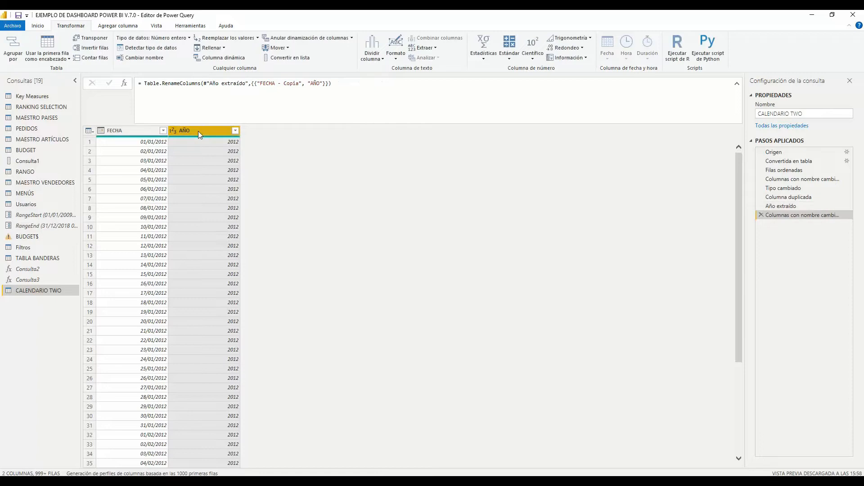
# Duplicate the FECHA column and transform the copy into the month number
pyautogui.rightClick(138, 135)
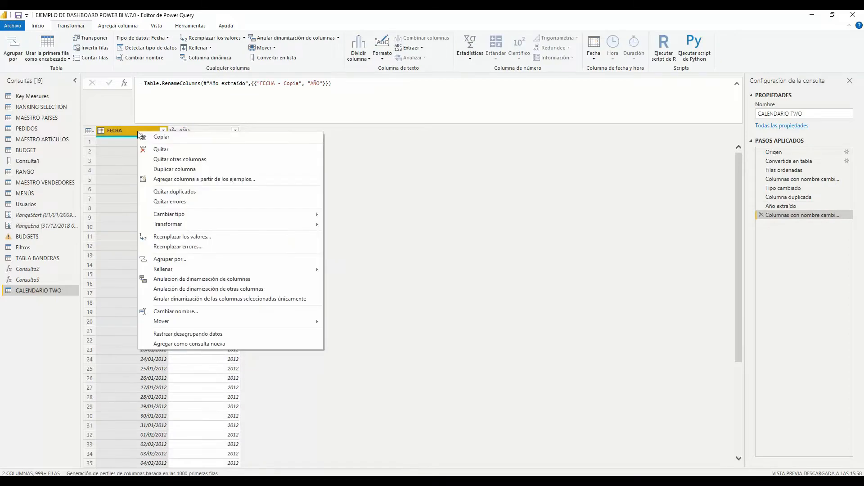
pyautogui.click(165, 170)
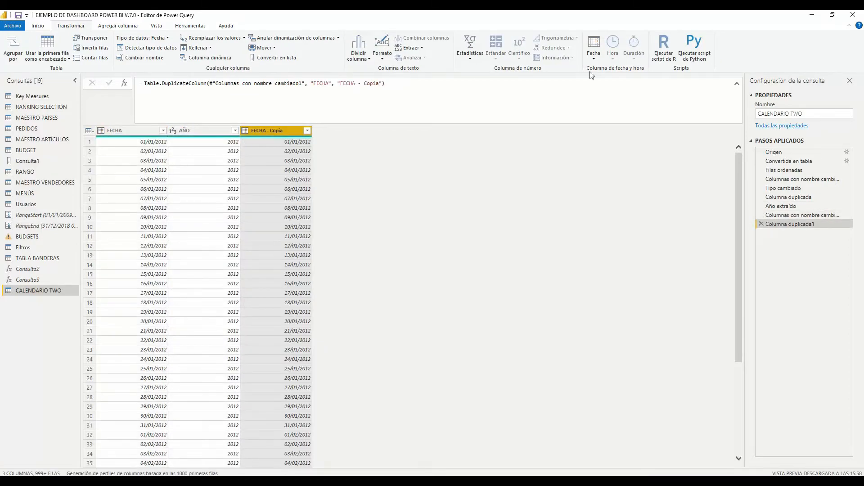
pyautogui.click(595, 57)
pyautogui.moveTo(596, 111)
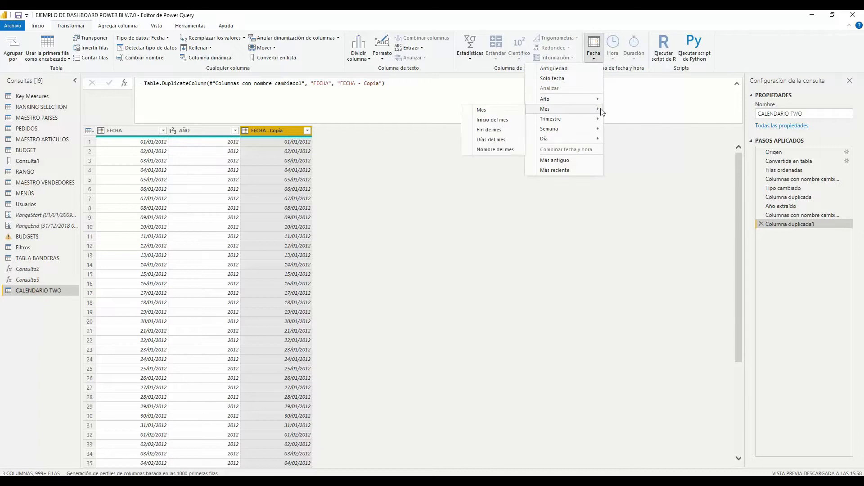
pyautogui.click(482, 110)
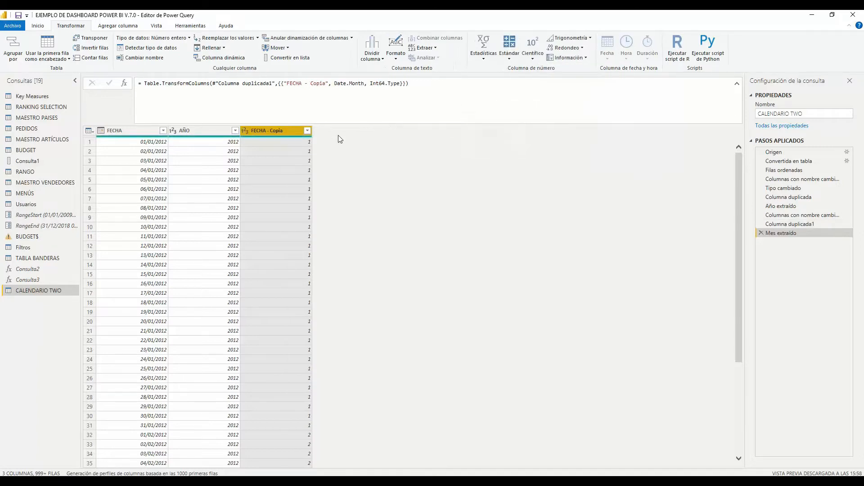
# Rename the month number column to NMES
pyautogui.doubleClick(276, 131)
pyautogui.write('NMES')
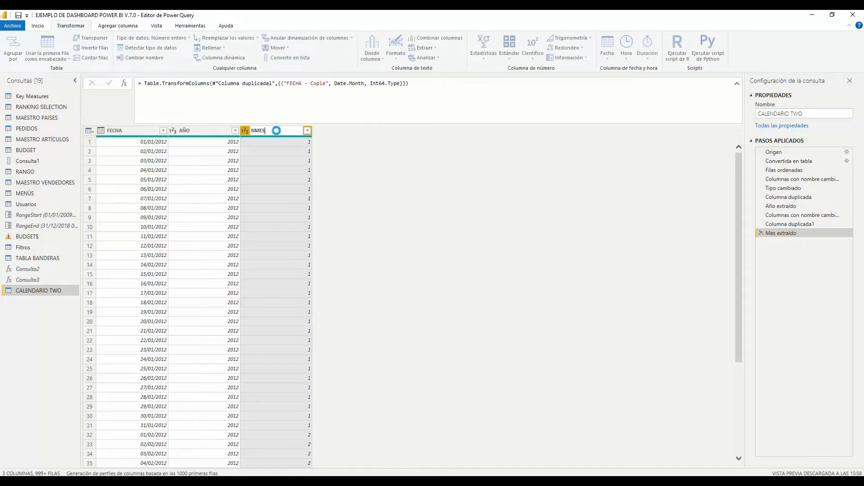
pyautogui.press('Return')
# Duplicate the FECHA column again and transform the copy into the name of the month
pyautogui.click(135, 130)
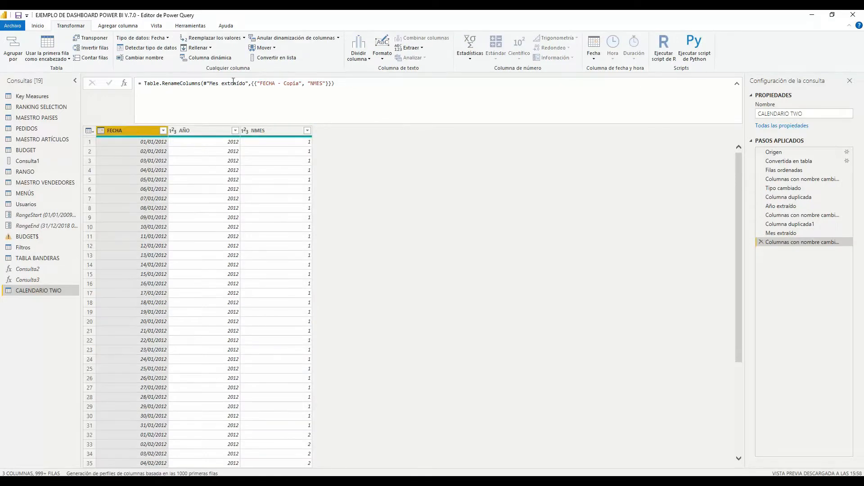
pyautogui.rightClick(159, 131)
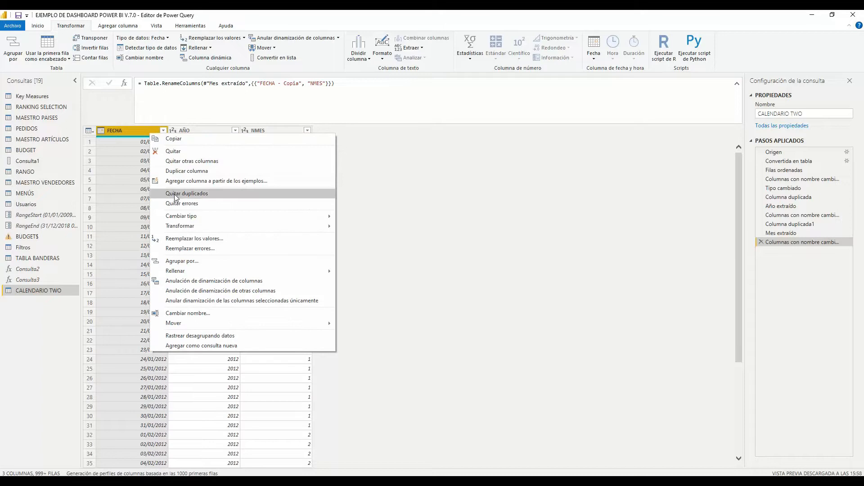
pyautogui.click(177, 175)
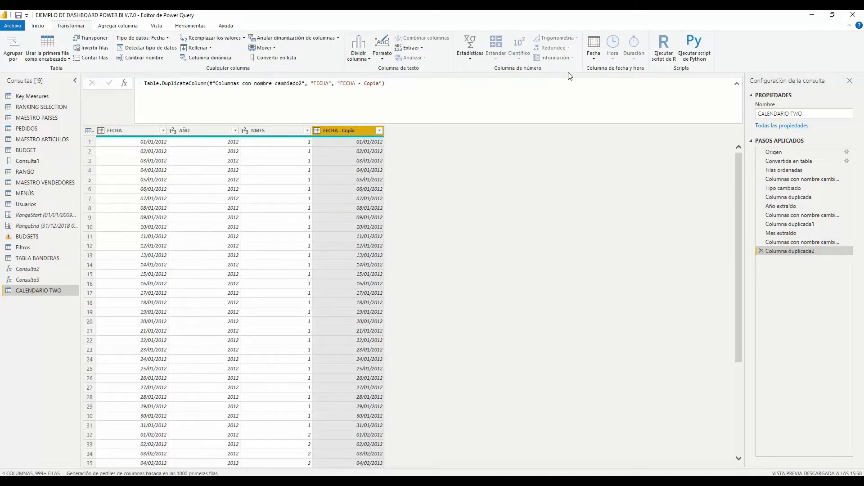
pyautogui.click(593, 59)
pyautogui.moveTo(585, 111)
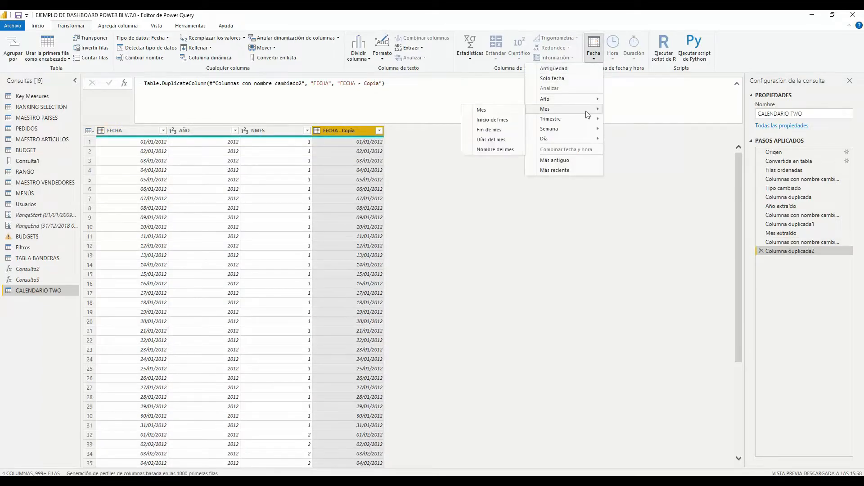
pyautogui.click(503, 150)
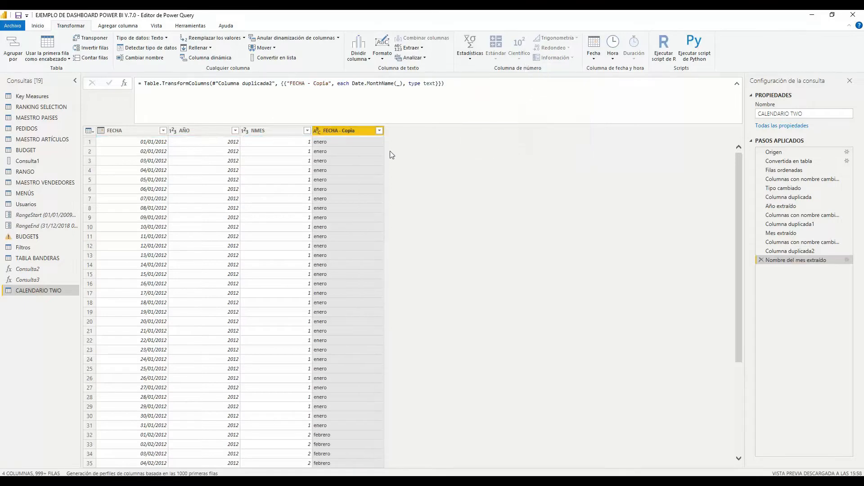
# Rename the month name column to MES
pyautogui.doubleClick(331, 131)
pyautogui.write('N')
pyautogui.press('BackSpace')
pyautogui.press('BackSpace')
pyautogui.write('ME')
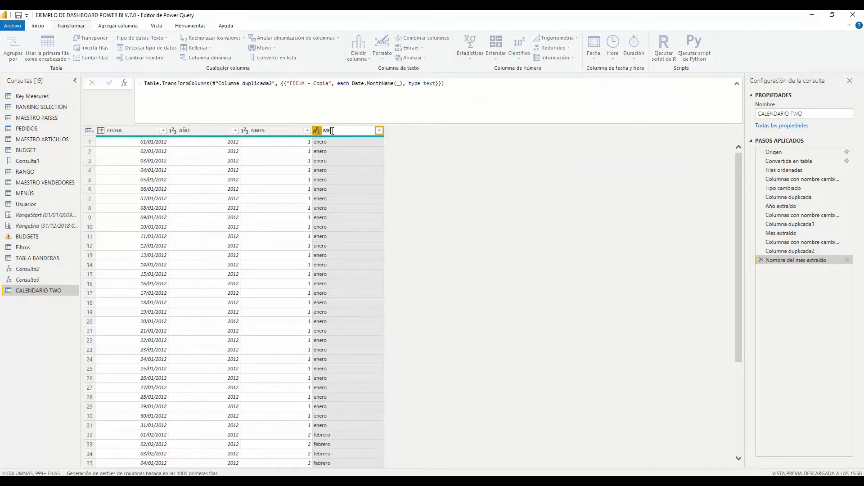
pyautogui.write('S')
pyautogui.press('Return')
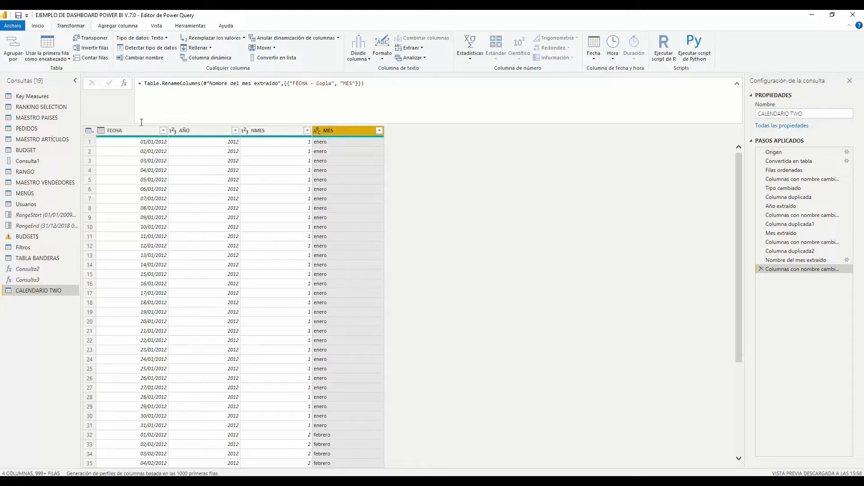
# Duplicate the FECHA column and transform the copy into the quarter of the year
pyautogui.click(137, 131)
pyautogui.rightClick(139, 129)
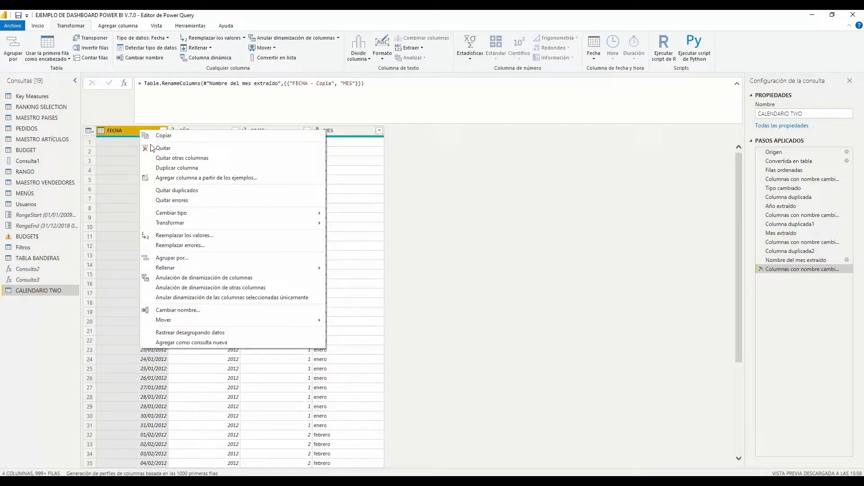
pyautogui.click(169, 168)
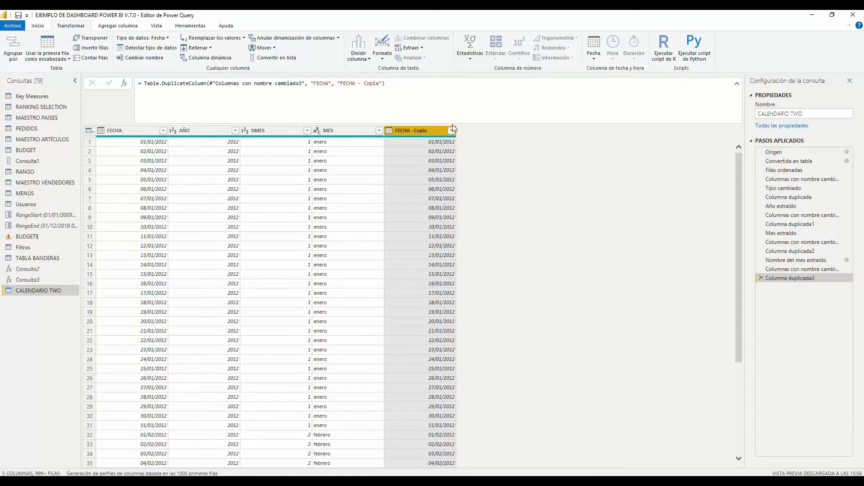
pyautogui.click(595, 58)
pyautogui.moveTo(586, 120)
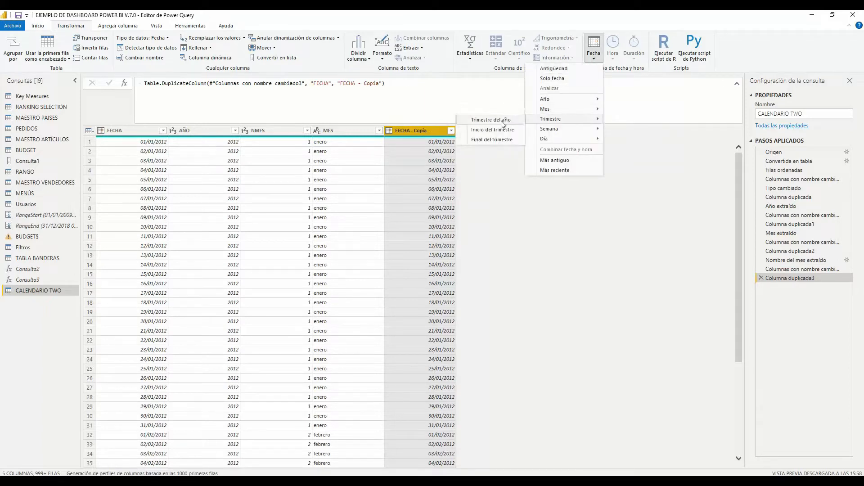
pyautogui.click(502, 124)
# Rename the quarter column to TRIMESTRE
pyautogui.doubleClick(419, 132)
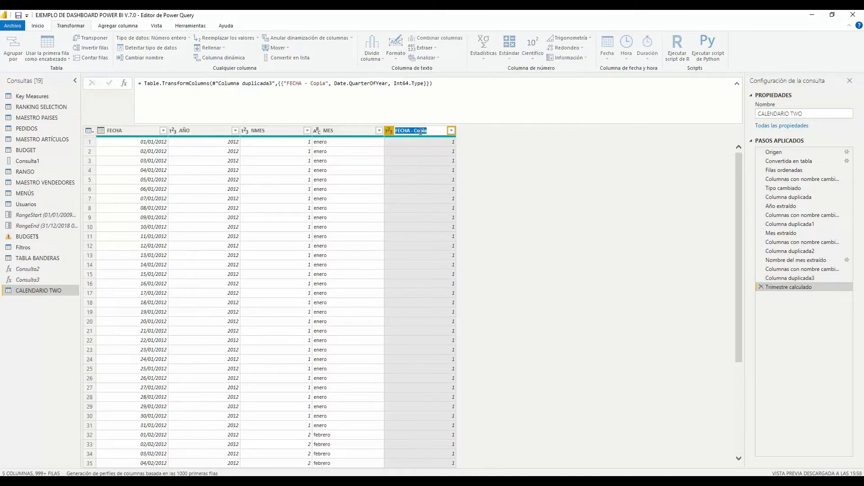
pyautogui.write('TRIMESTRE')
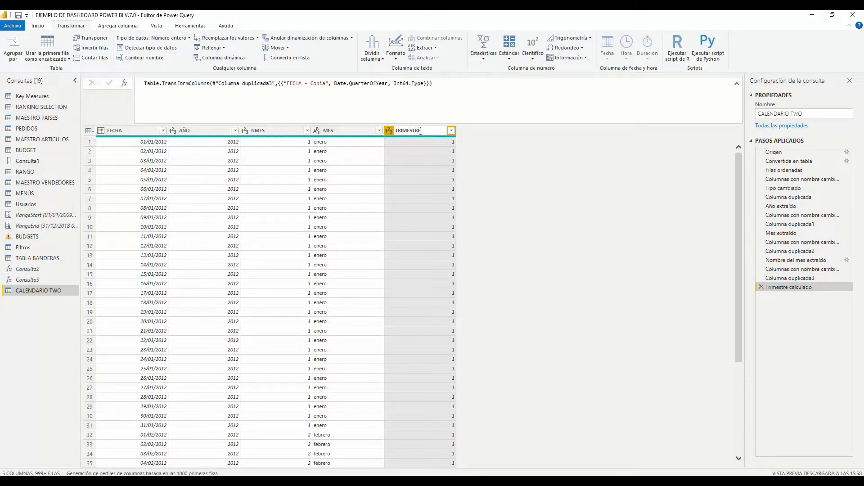
pyautogui.press('Return')
# Duplicate the FECHA column and transform the copy into the day of the year
pyautogui.rightClick(121, 130)
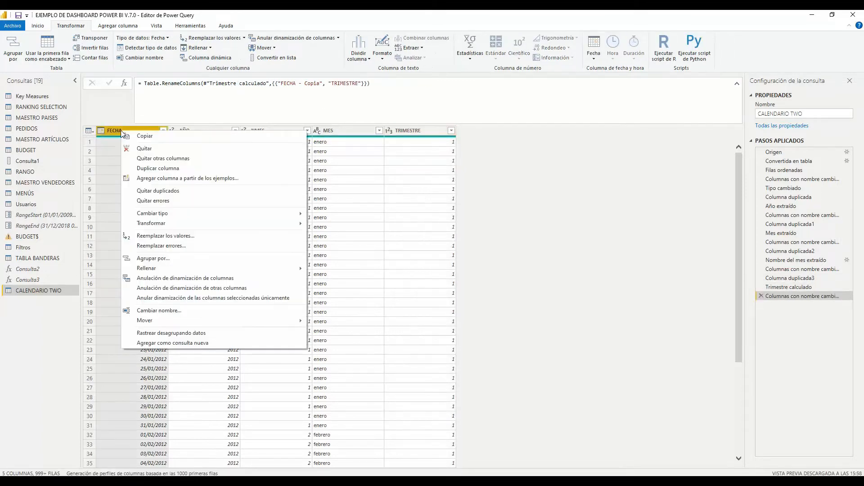
pyautogui.click(136, 168)
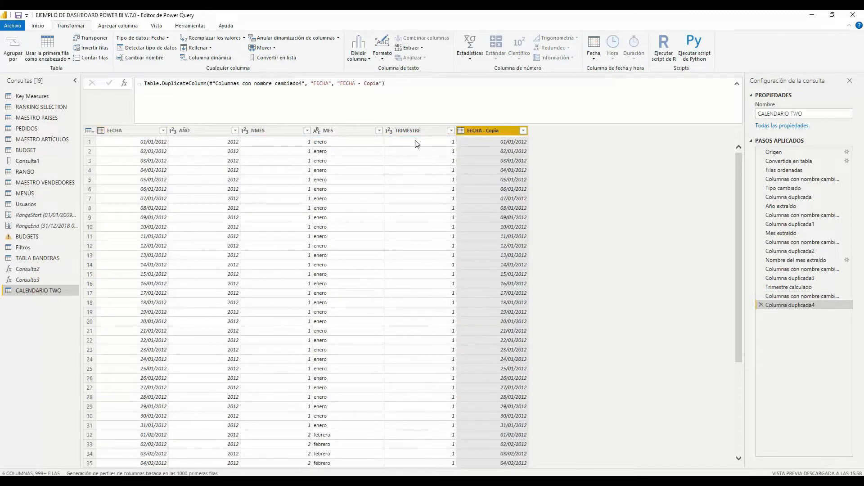
pyautogui.click(595, 57)
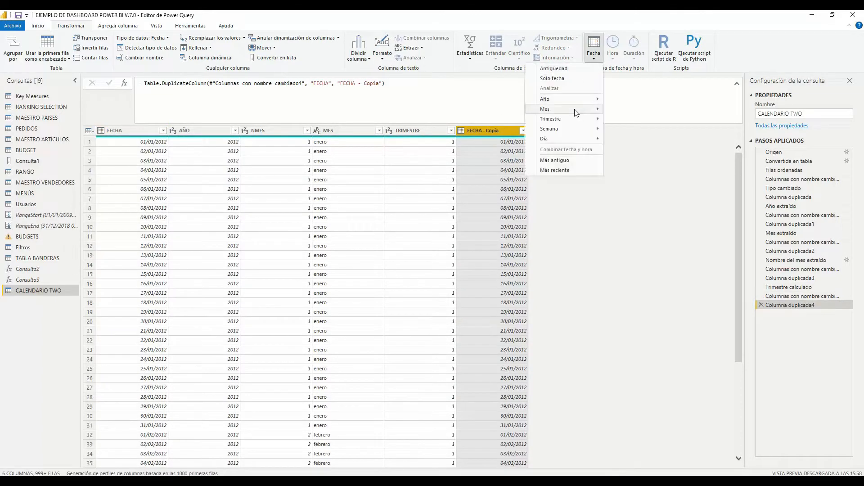
pyautogui.moveTo(590, 131)
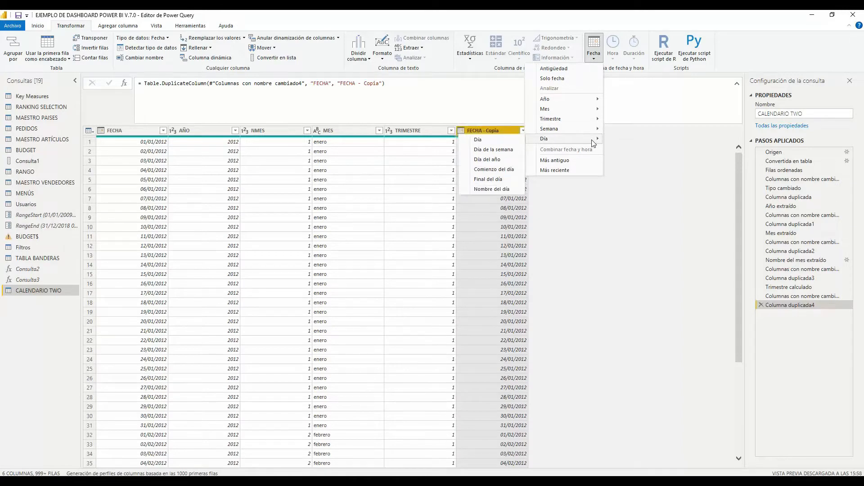
pyautogui.click(501, 163)
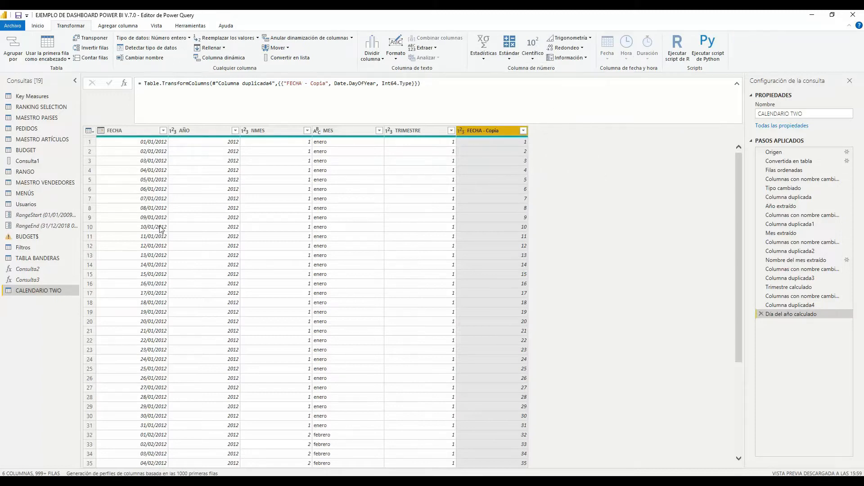
# Rename the day-of-year column to DÍA
pyautogui.doubleClick(492, 129)
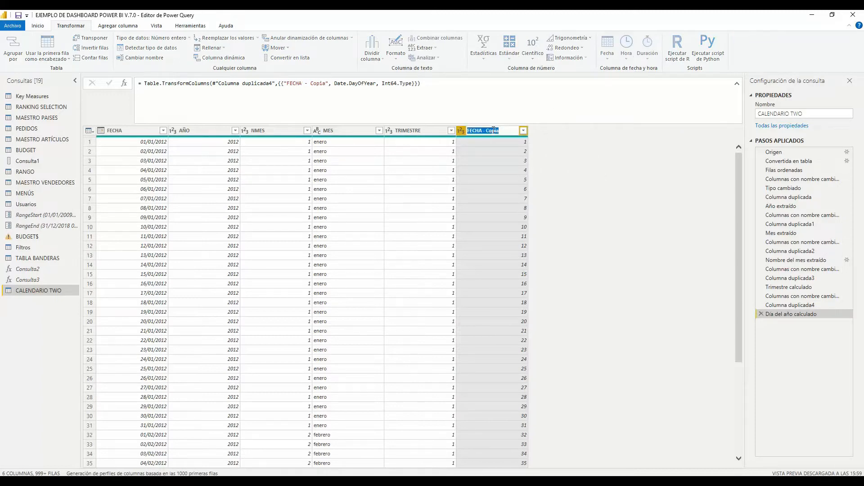
pyautogui.write('DÍA')
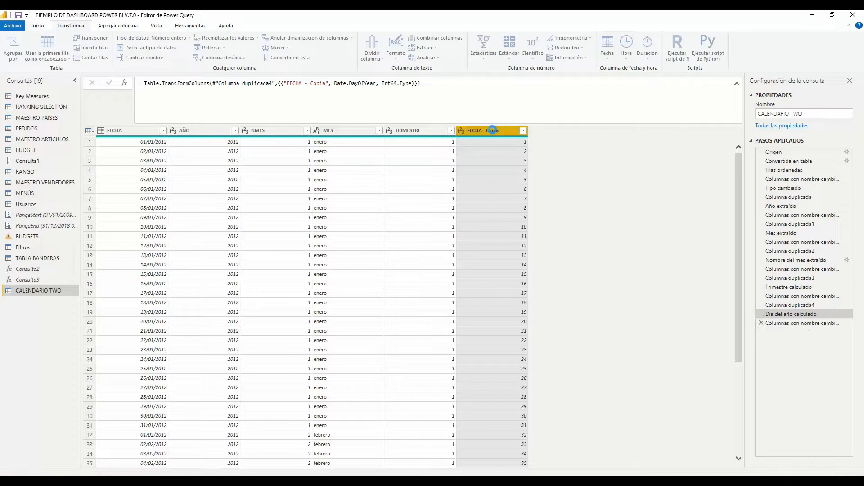
pyautogui.press('Return')
# Duplicate the FECHA column and transform the copy into the name of the day
pyautogui.rightClick(144, 133)
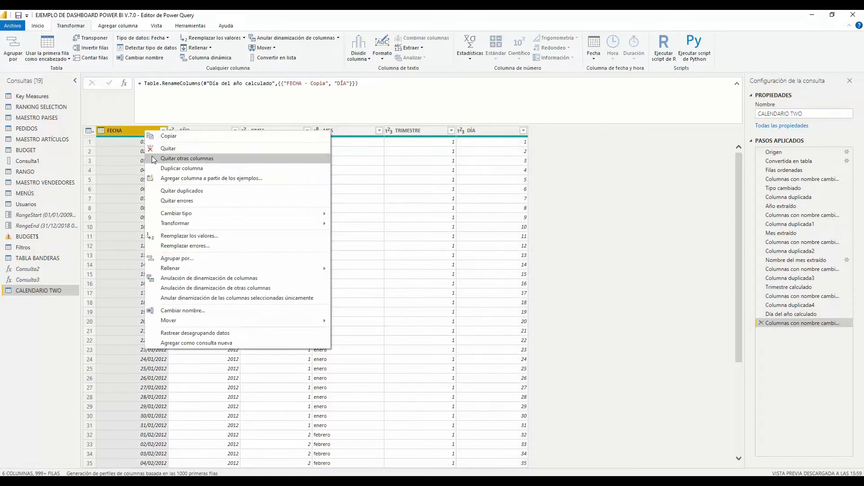
pyautogui.click(171, 169)
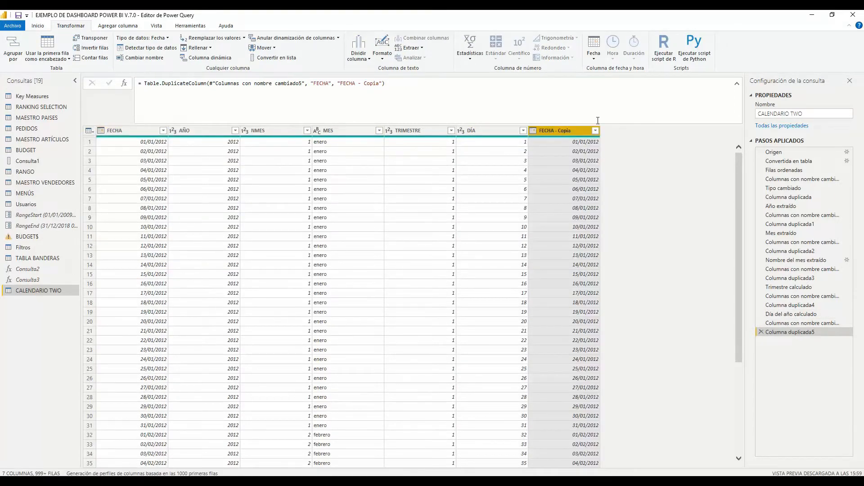
pyautogui.click(594, 53)
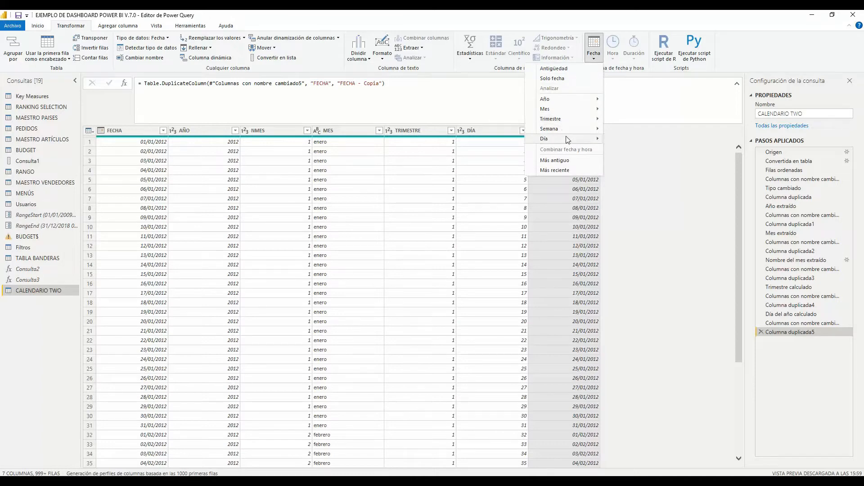
pyautogui.click(496, 189)
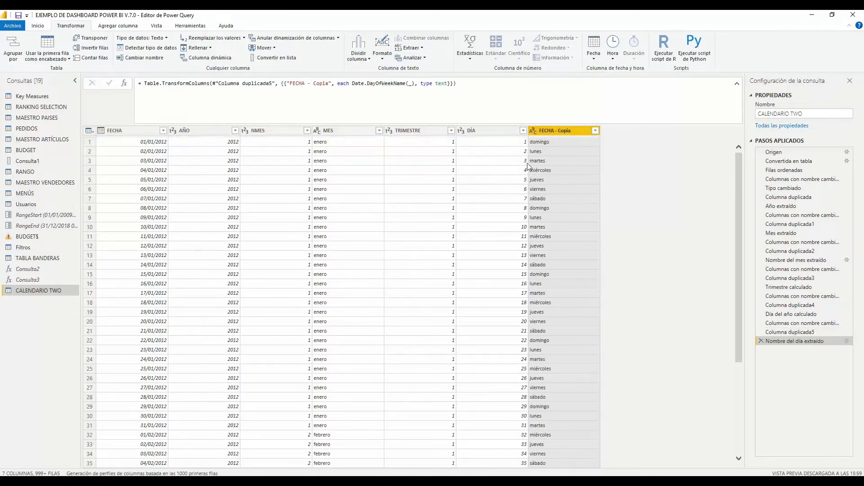
# Rename the day name column to DÍASEMANA
pyautogui.doubleClick(559, 131)
pyautogui.write('DÍASEMANA')
pyautogui.press('Return')
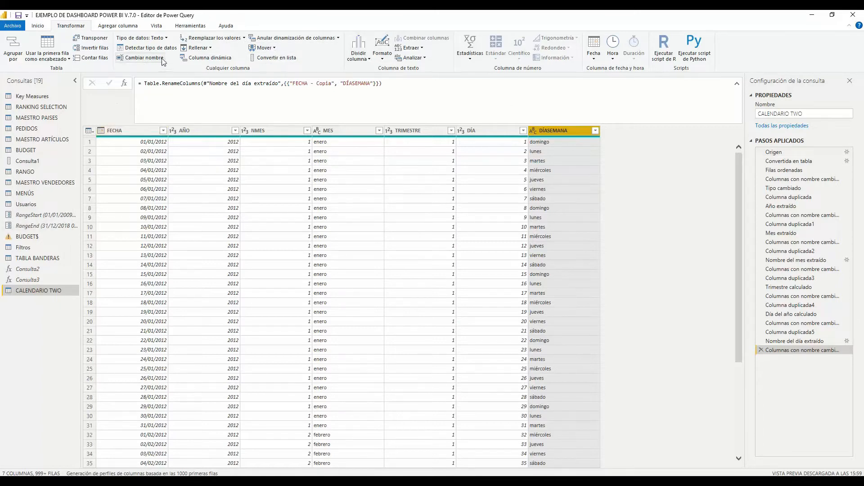
# Review the M code of the CALENDARIO TWO query in the Advanced Editor and close it without saving
pyautogui.rightClick(48, 291)
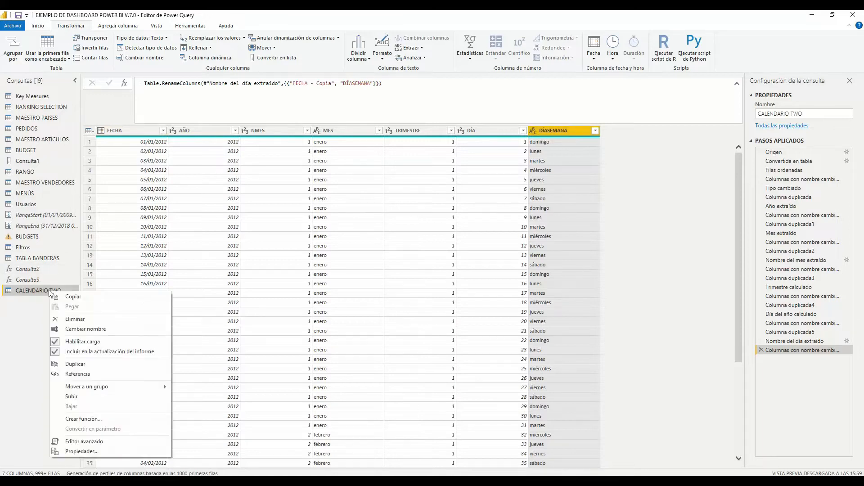
pyautogui.click(94, 441)
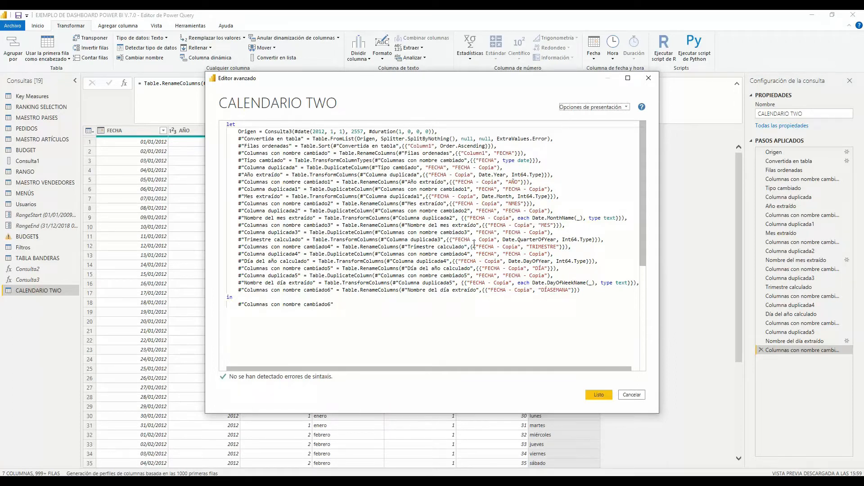
pyautogui.click(630, 396)
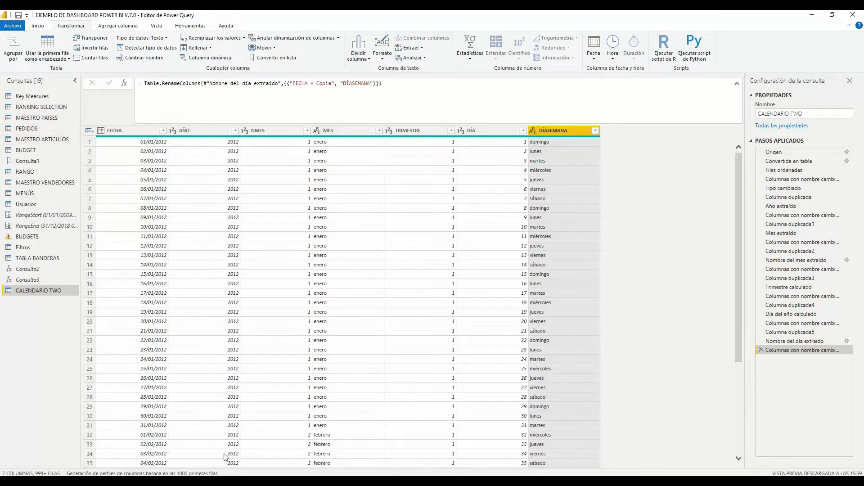
# Switch to the Power BI Desktop window of the V.7.0 dashboard example and show the CALENDARIO TEST table in the data view
pyautogui.moveTo(276, 481)
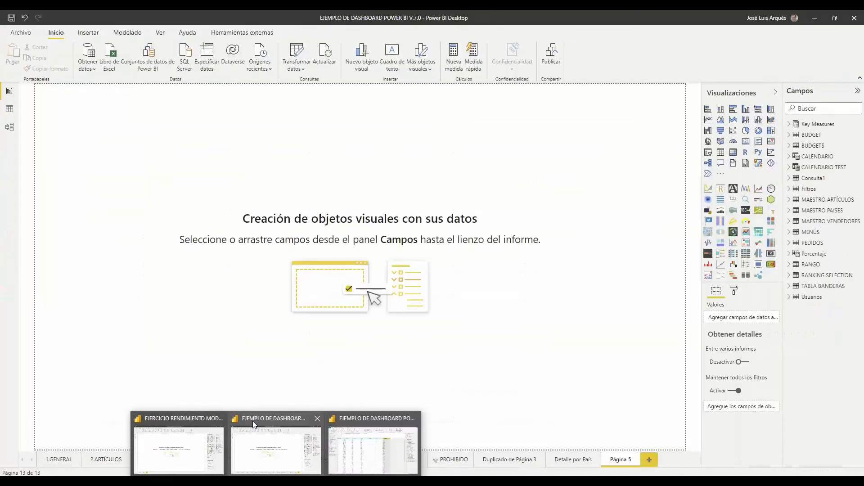
pyautogui.click(253, 420)
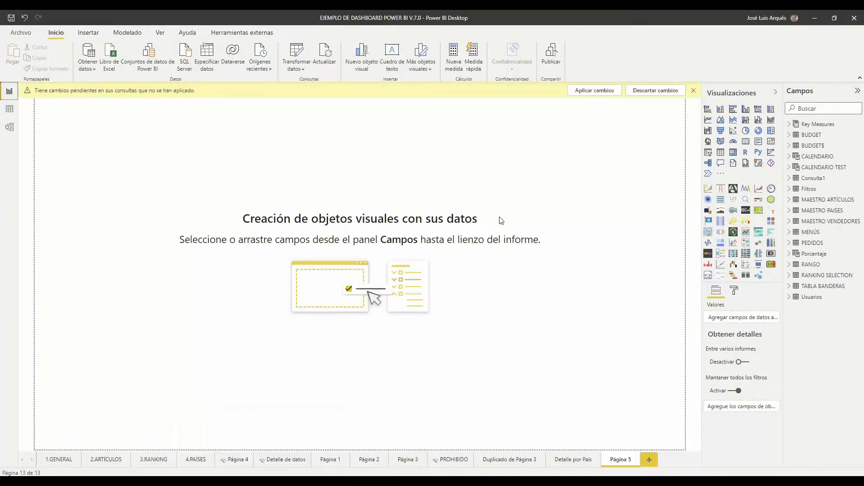
pyautogui.click(10, 109)
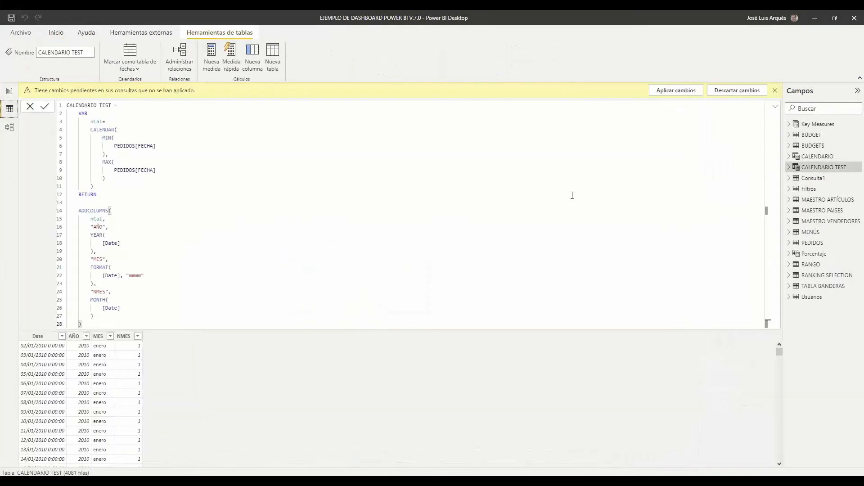
# Examine the DAX formula of the CALENDARIO TEST table, focusing on the MIN and MAX of PEDIDOS[FECHA] inside CALENDAR
pyautogui.click(807, 158)
pyautogui.click(812, 168)
pyautogui.moveTo(101, 138); pyautogui.dragTo(120, 179)
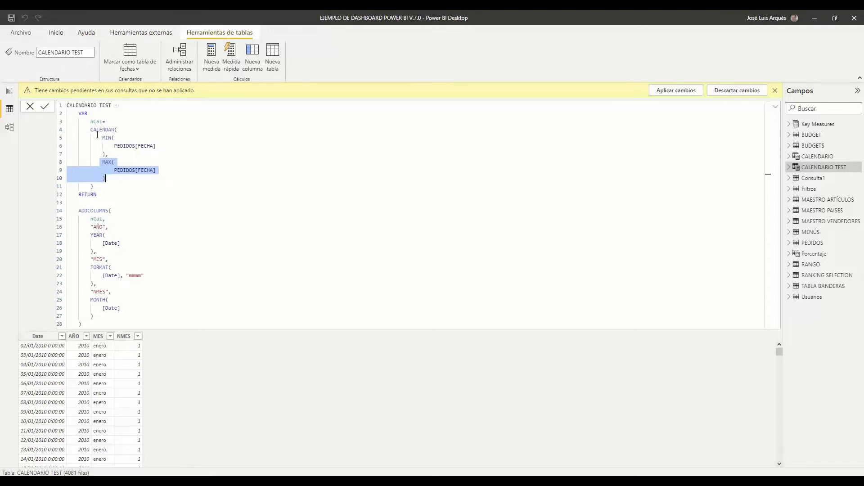
pyautogui.click(115, 145)
pyautogui.moveTo(115, 146); pyautogui.dragTo(159, 147)
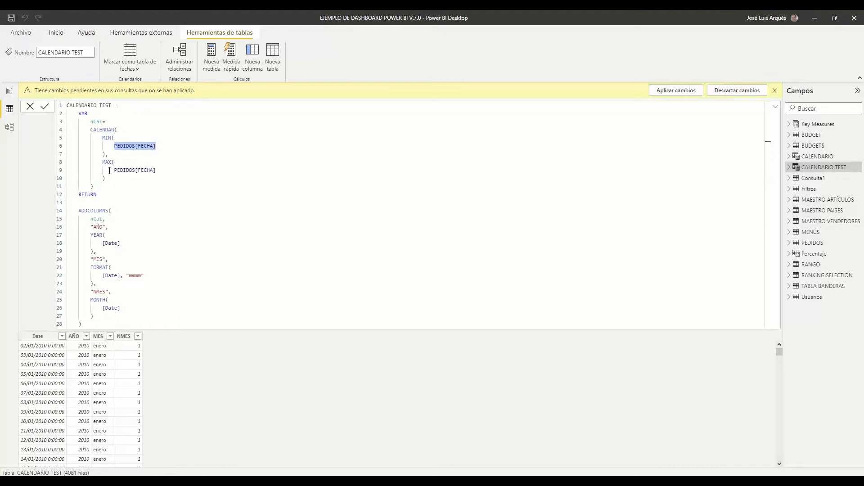
pyautogui.moveTo(112, 170); pyautogui.dragTo(165, 174)
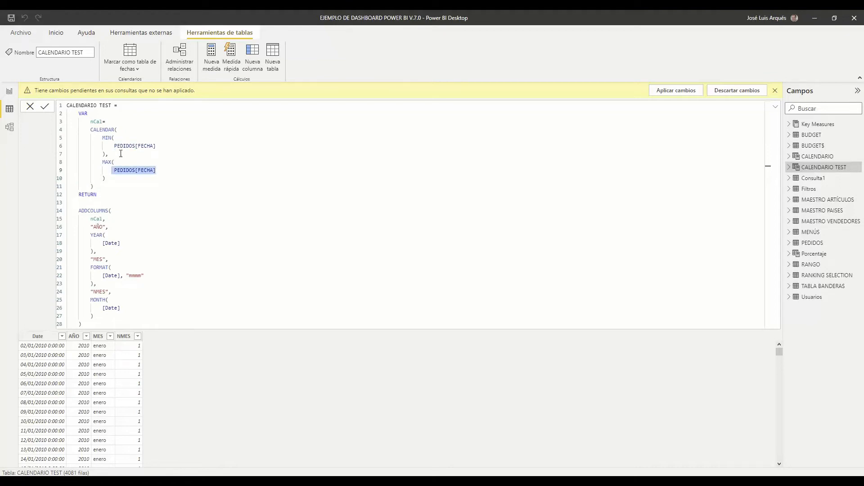
pyautogui.moveTo(113, 146); pyautogui.dragTo(165, 146)
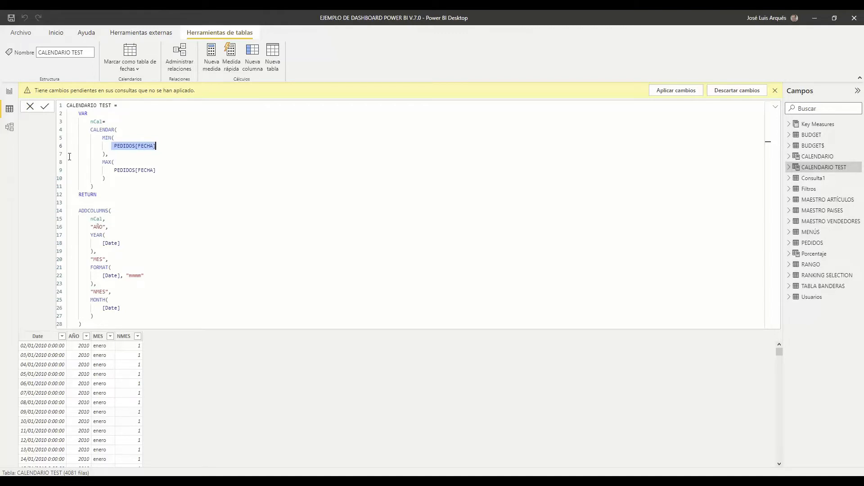
pyautogui.click(30, 111)
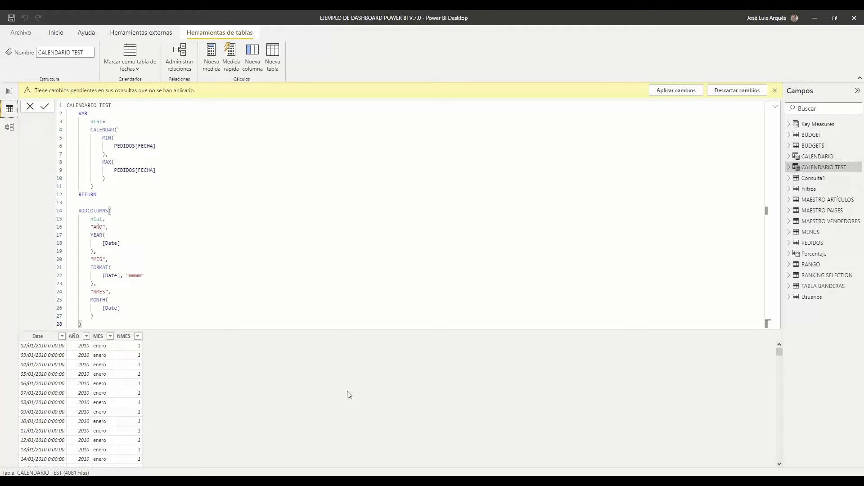
# Switch to the Power Query Editor window and create a new blank query
pyautogui.click(276, 483)
pyautogui.click(360, 434)
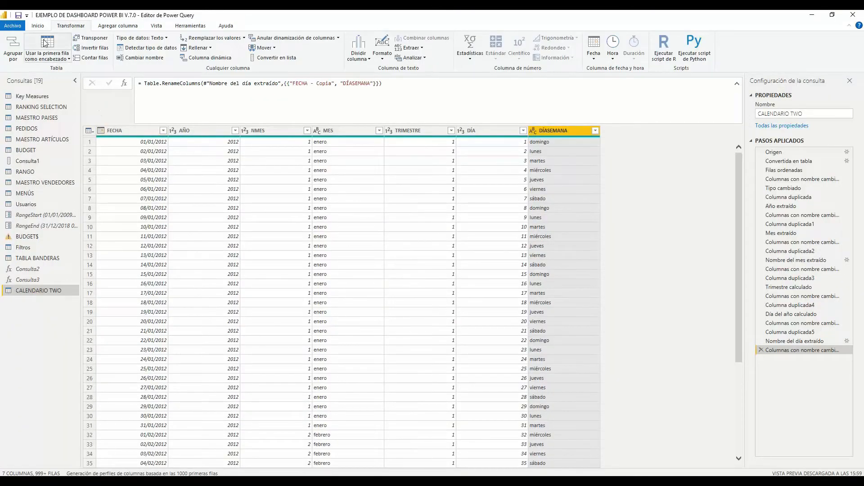
pyautogui.click(38, 27)
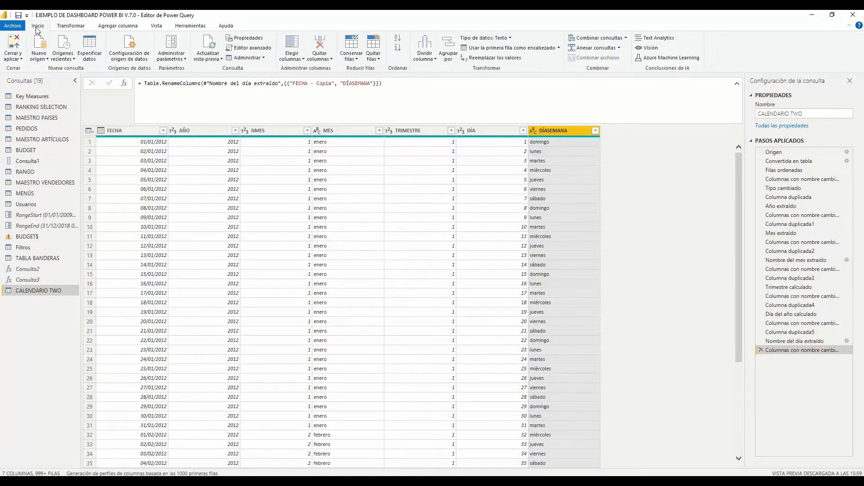
pyautogui.click(45, 60)
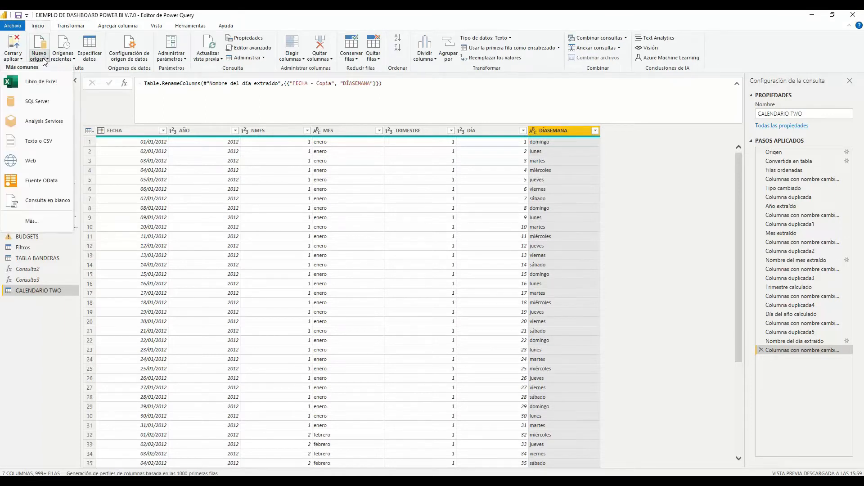
pyautogui.click(46, 201)
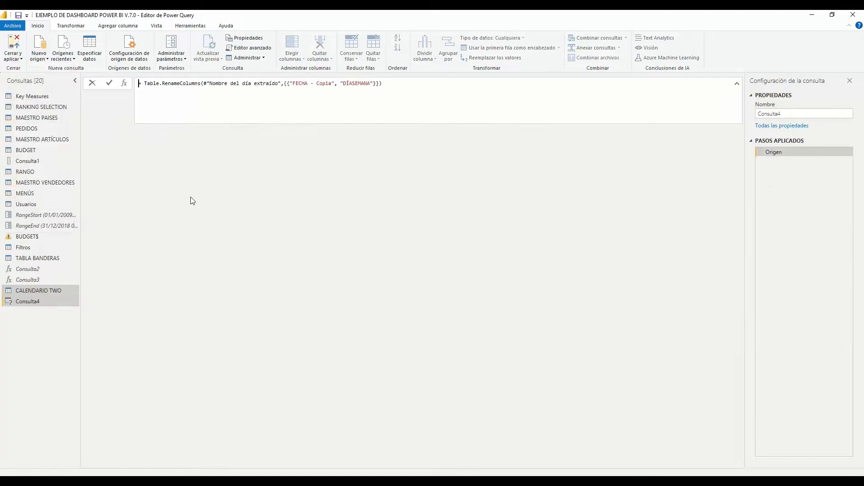
# Replace the blank query's code in the Advanced Editor with the copied calendar M script running from StartDate to NumSemana2
pyautogui.click(239, 48)
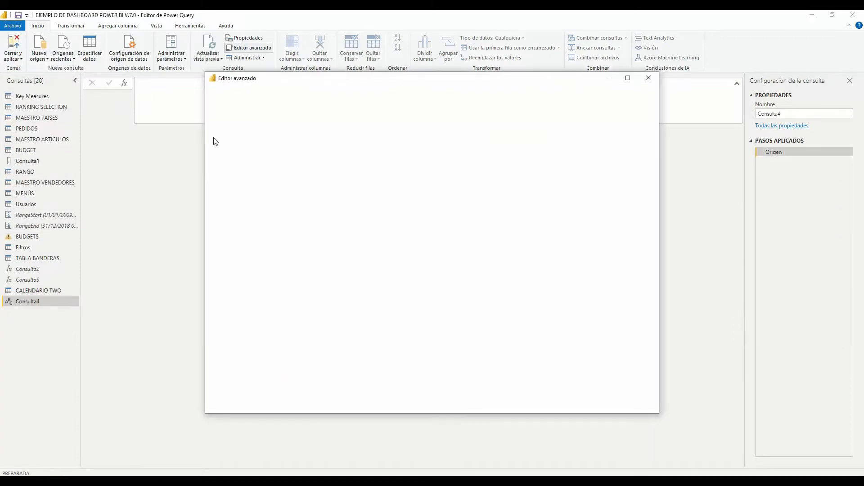
pyautogui.moveTo(262, 147); pyautogui.dragTo(175, 86)
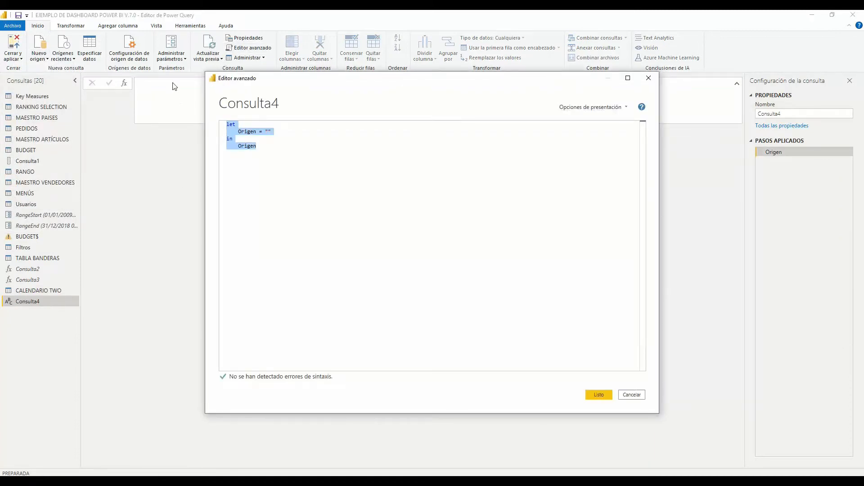
pyautogui.press('Delete')
pyautogui.hotkey('ctrl', 'v')
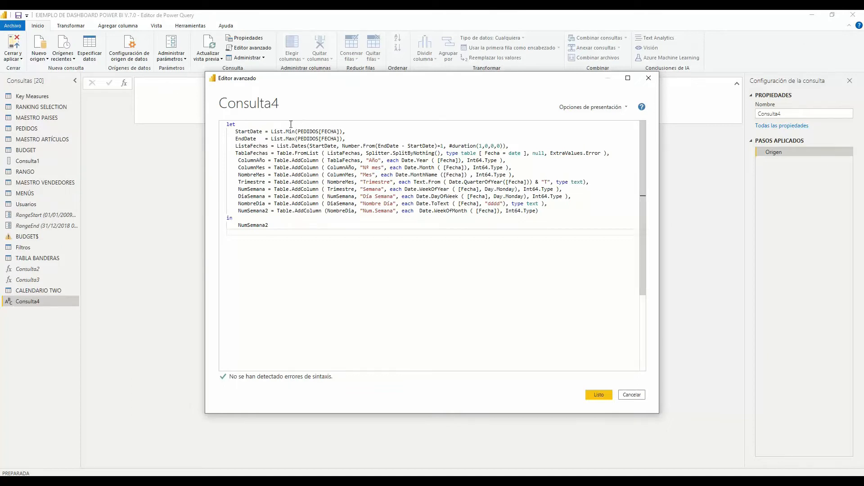
# Examine the StartDate, EndDate and ListaFechas lines of the script, including the List.Dates arguments for start, count and duration
pyautogui.doubleClick(236, 132)
pyautogui.moveTo(271, 132); pyautogui.dragTo(319, 132)
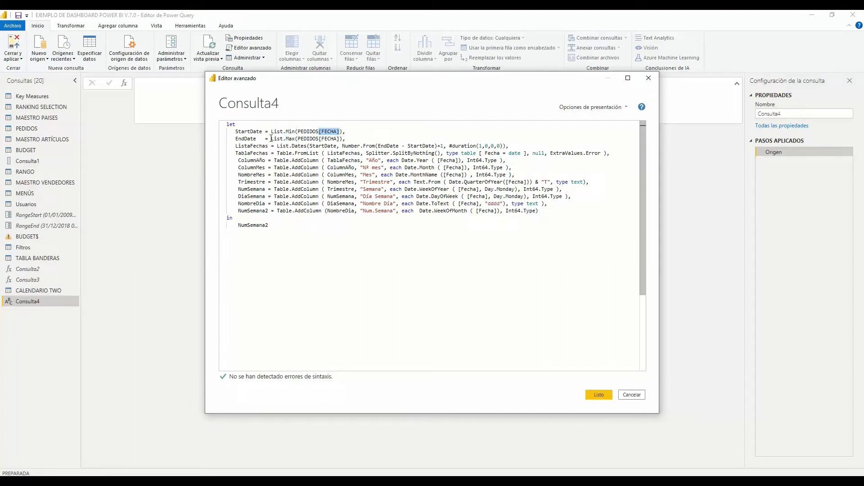
pyautogui.moveTo(276, 138)
pyautogui.moveTo(319, 139); pyautogui.dragTo(271, 132)
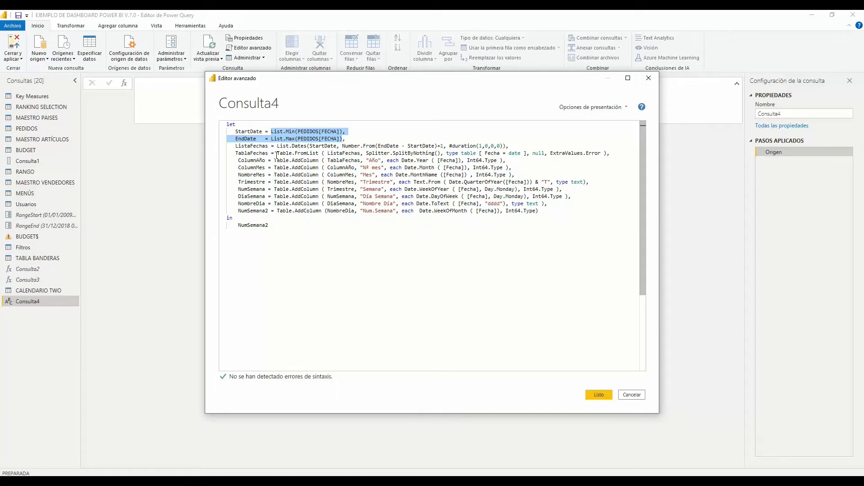
pyautogui.click(304, 138)
pyautogui.moveTo(235, 146); pyautogui.dragTo(436, 146)
pyautogui.click(343, 147)
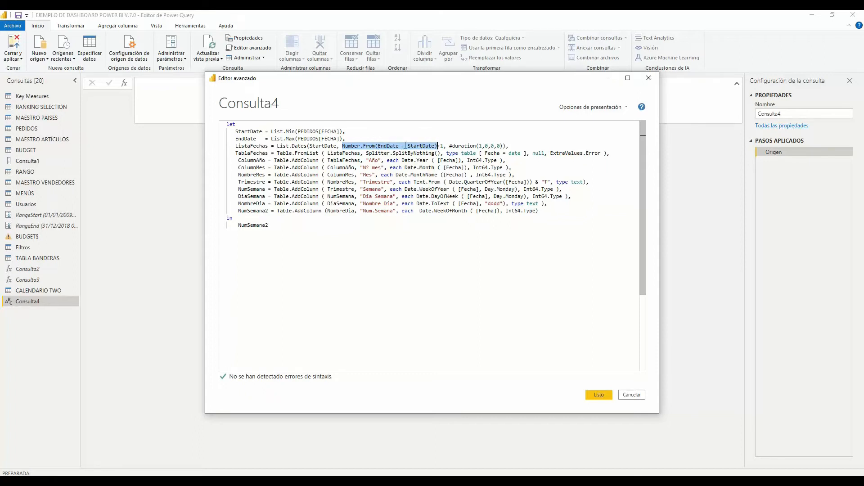
pyautogui.moveTo(446, 145); pyautogui.dragTo(505, 145)
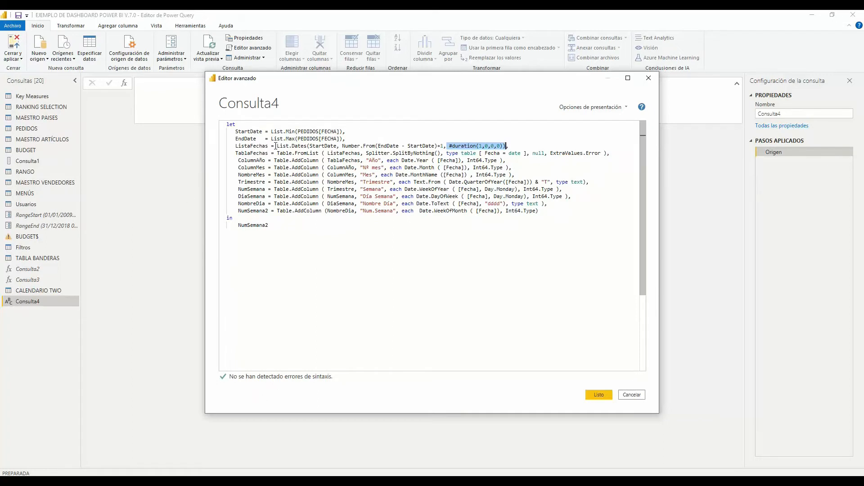
pyautogui.moveTo(277, 145); pyautogui.dragTo(292, 145)
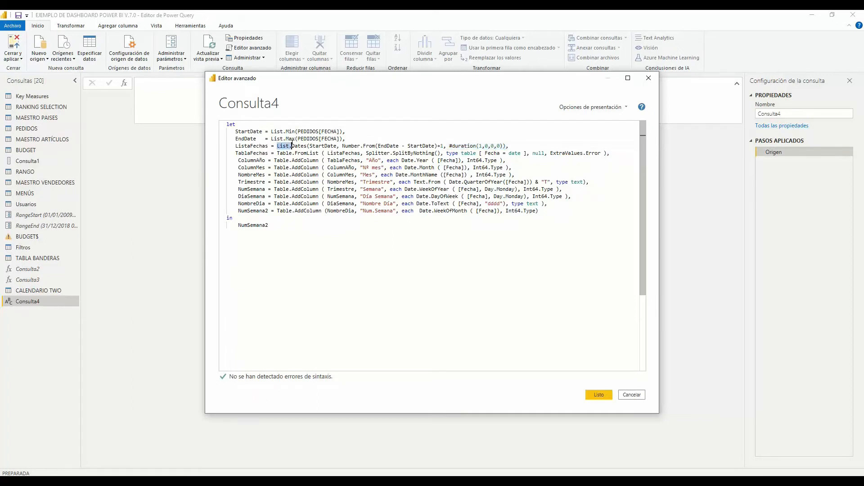
pyautogui.moveTo(309, 147); pyautogui.dragTo(340, 146)
pyautogui.moveTo(342, 147); pyautogui.dragTo(447, 146)
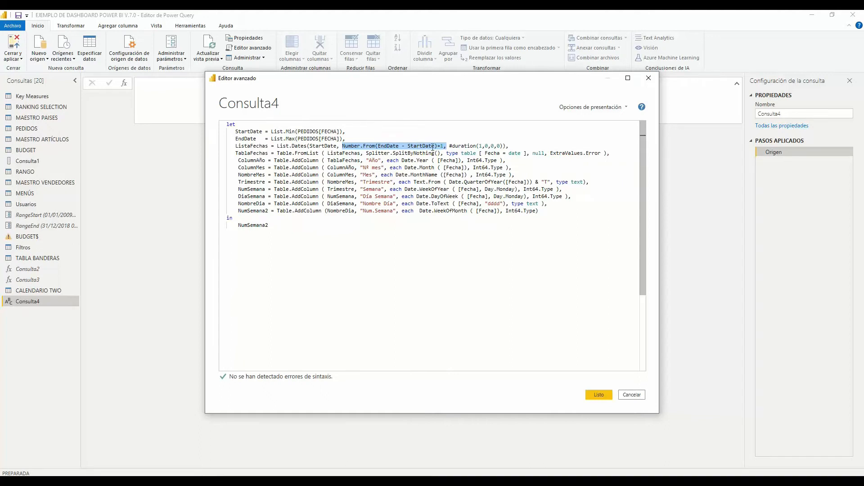
pyautogui.moveTo(449, 146); pyautogui.dragTo(503, 146)
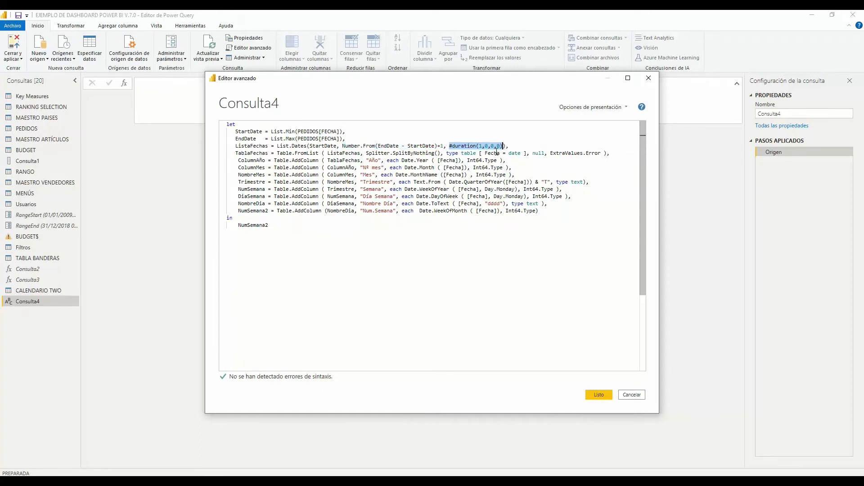
pyautogui.moveTo(233, 146); pyautogui.dragTo(513, 147)
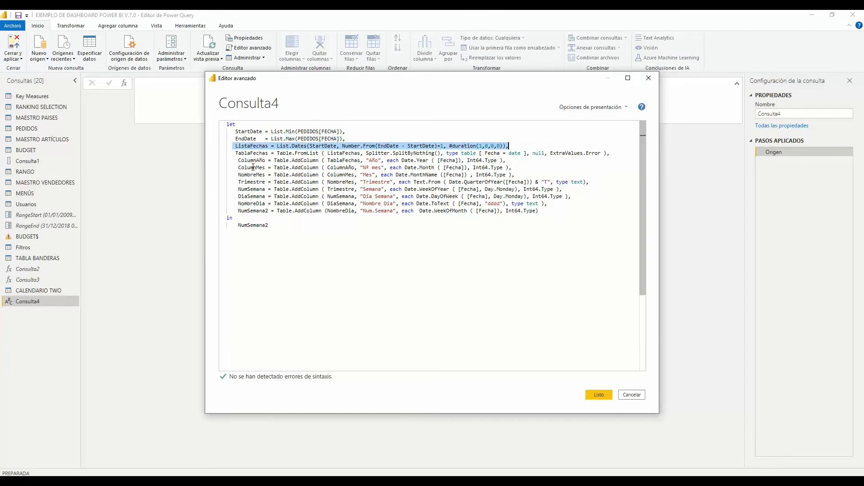
# Examine how the TablaFechas line converts the list into a table and how ColumnAño adds the year column
pyautogui.click(233, 153)
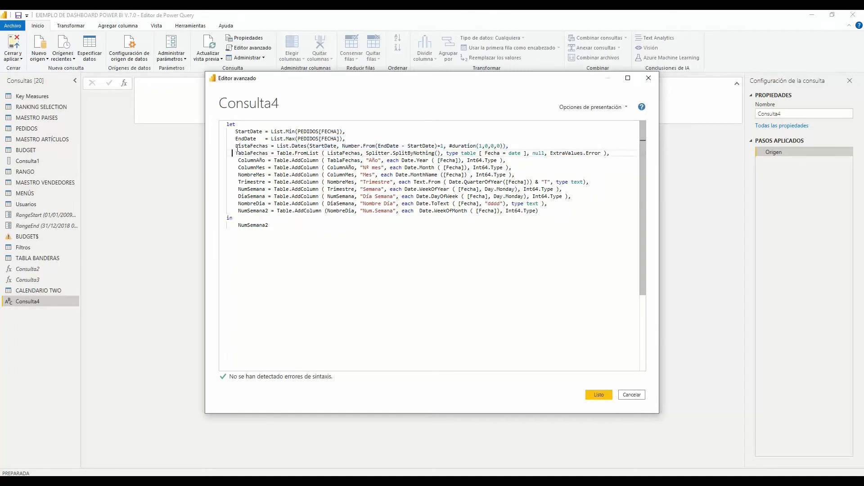
pyautogui.moveTo(235, 153); pyautogui.dragTo(329, 153)
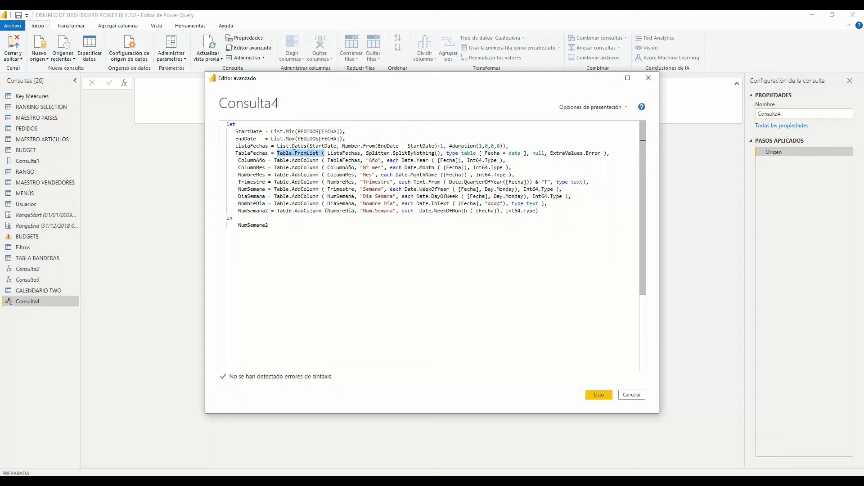
pyautogui.moveTo(269, 145); pyautogui.dragTo(235, 146)
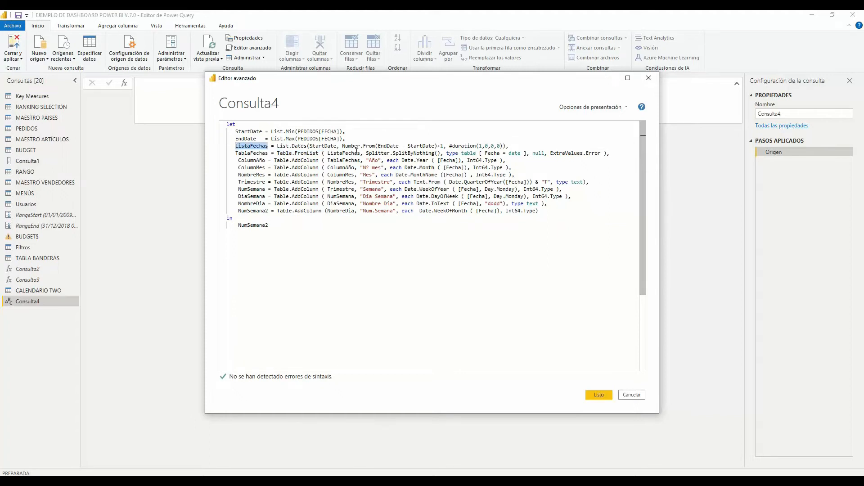
pyautogui.moveTo(366, 153); pyautogui.dragTo(522, 153)
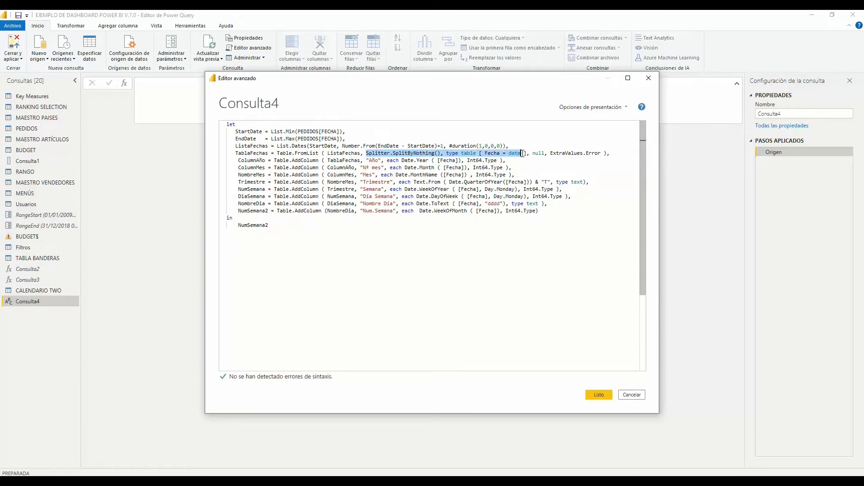
pyautogui.moveTo(535, 154); pyautogui.dragTo(582, 159)
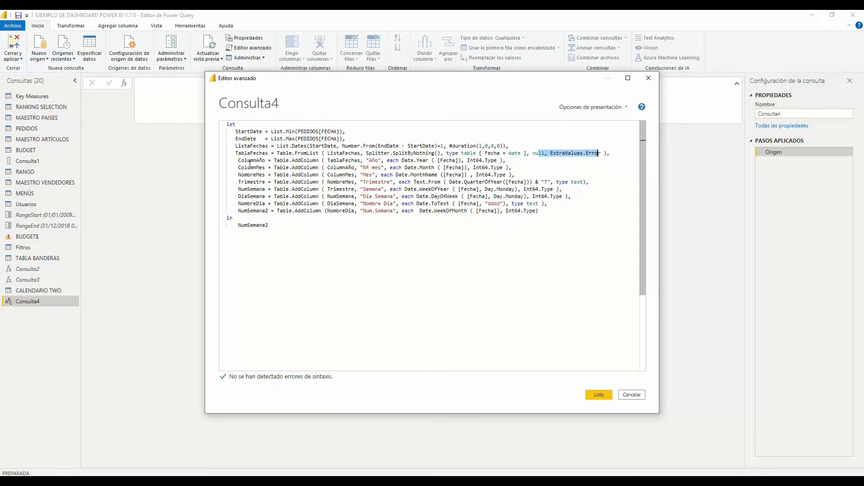
pyautogui.moveTo(274, 162); pyautogui.dragTo(319, 161)
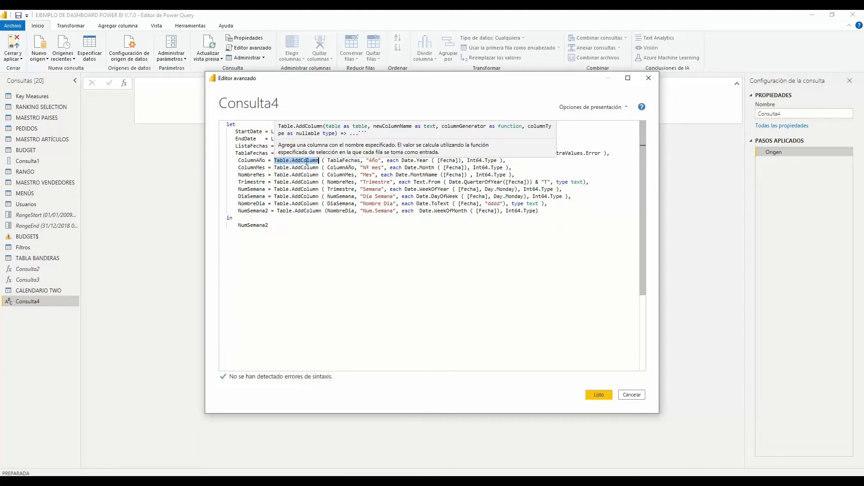
pyautogui.moveTo(327, 161); pyautogui.dragTo(381, 160)
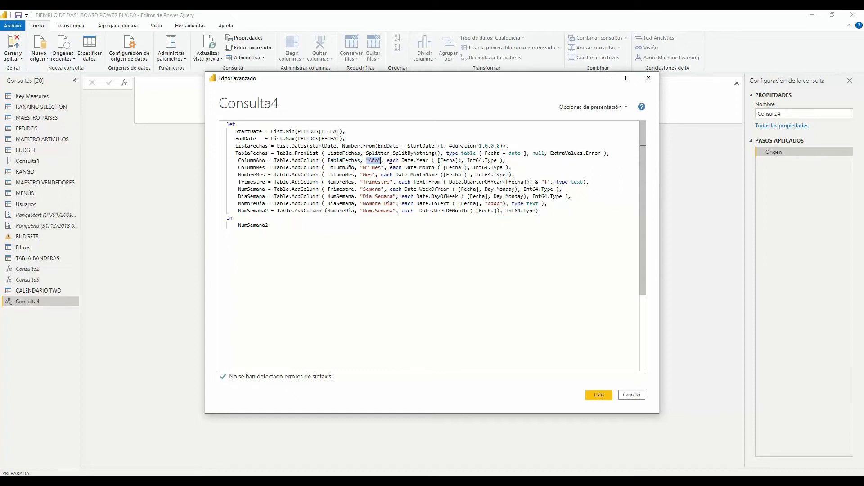
pyautogui.moveTo(401, 160); pyautogui.dragTo(425, 160)
pyautogui.moveTo(484, 154); pyautogui.dragTo(503, 153)
pyautogui.moveTo(436, 160); pyautogui.dragTo(497, 161)
# Examine the ColumnMes and NombreMes lines, which add the month number and month name with Date.Month and Date.MonthName
pyautogui.moveTo(271, 167); pyautogui.dragTo(327, 168)
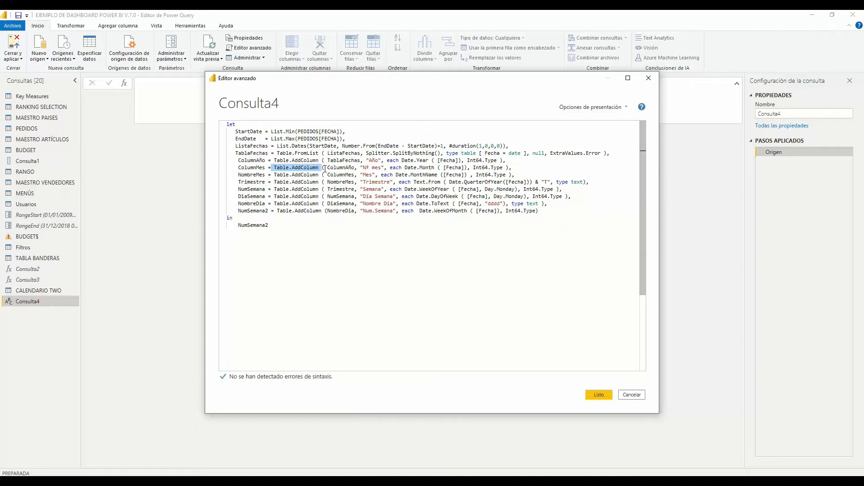
pyautogui.moveTo(327, 169); pyautogui.dragTo(360, 175)
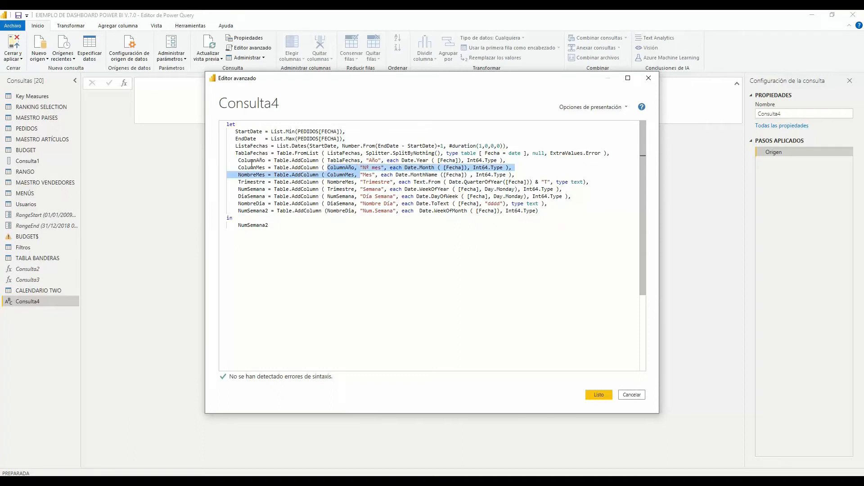
pyautogui.click(275, 160)
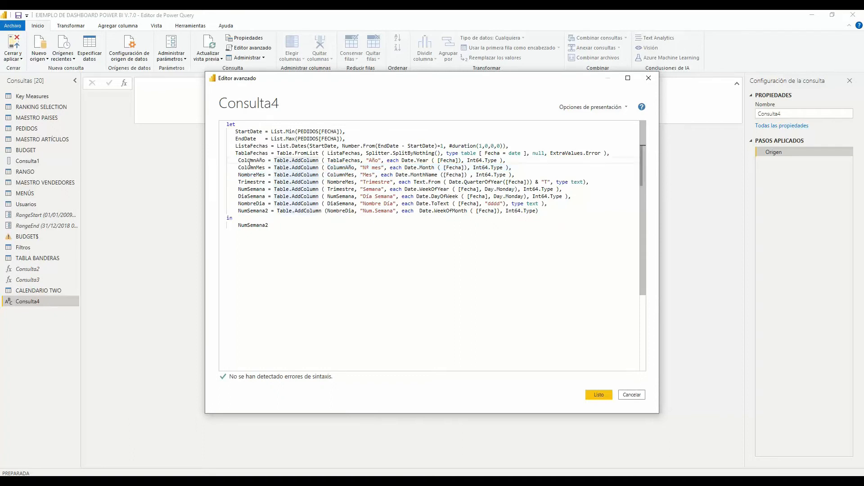
pyautogui.moveTo(236, 160); pyautogui.dragTo(388, 168)
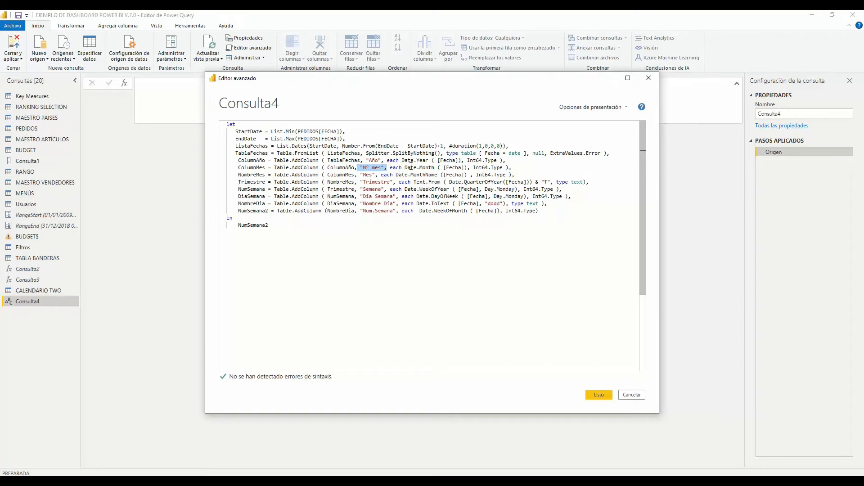
pyautogui.moveTo(445, 167); pyautogui.dragTo(468, 168)
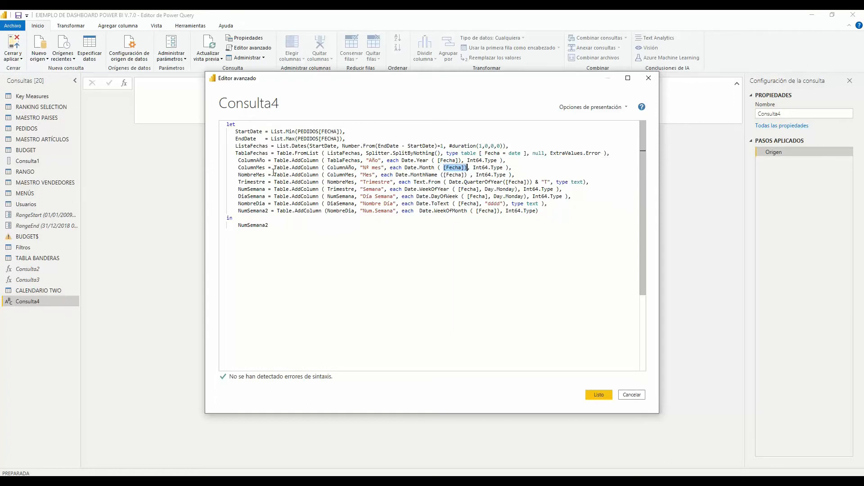
pyautogui.moveTo(328, 175); pyautogui.dragTo(355, 175)
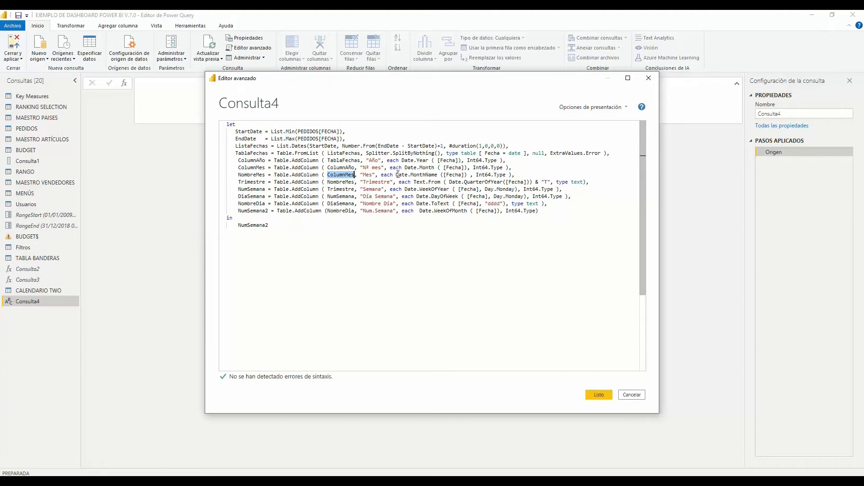
pyautogui.moveTo(397, 174); pyautogui.dragTo(440, 175)
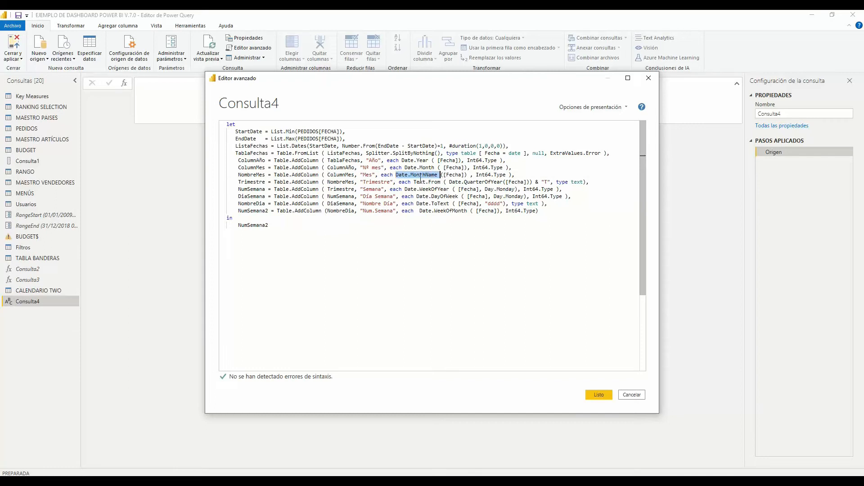
pyautogui.click(444, 175)
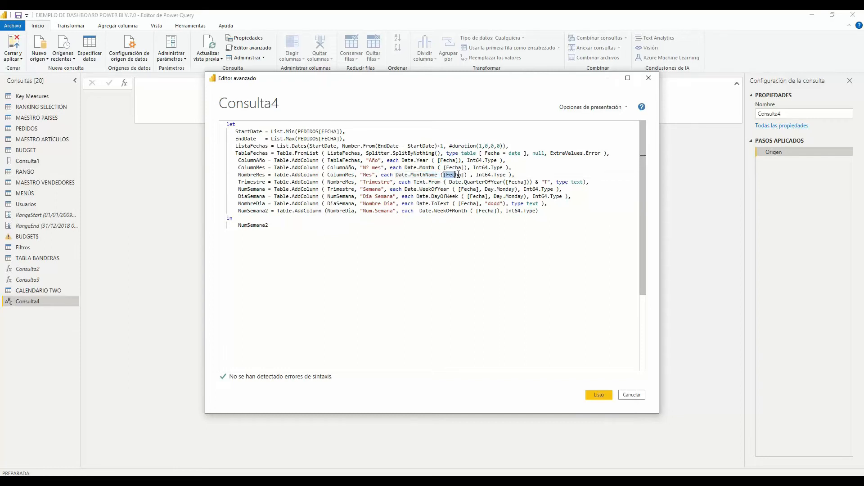
# Examine the Int64.Type of the NombreMes line and the Text.From, Date.QuarterOfYear, "T" and type text parts of the Trimestre line
pyautogui.moveTo(473, 175); pyautogui.dragTo(509, 175)
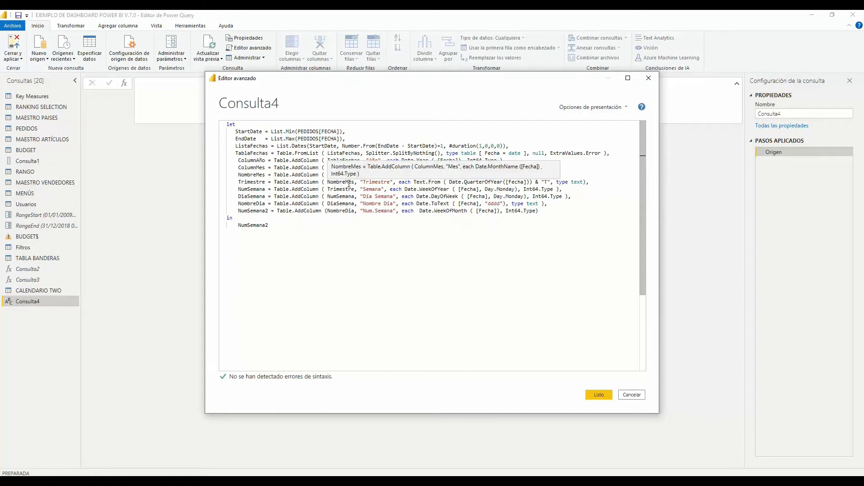
pyautogui.moveTo(413, 182); pyautogui.dragTo(444, 182)
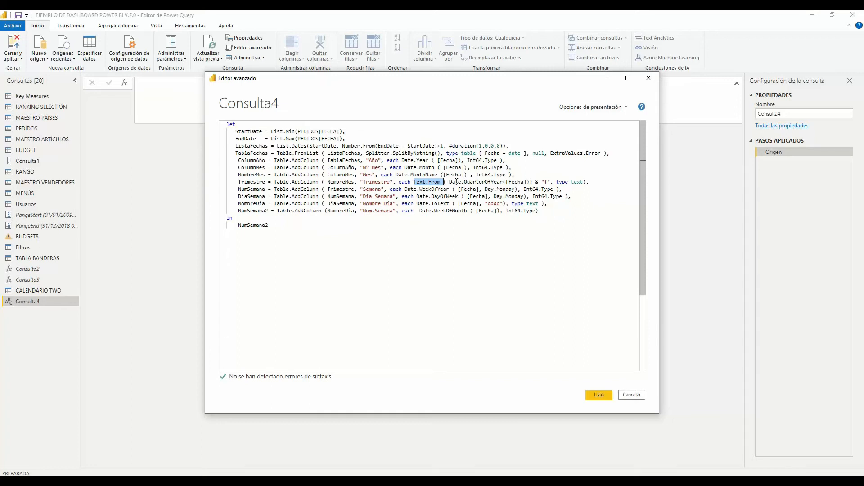
pyautogui.moveTo(449, 182); pyautogui.dragTo(503, 184)
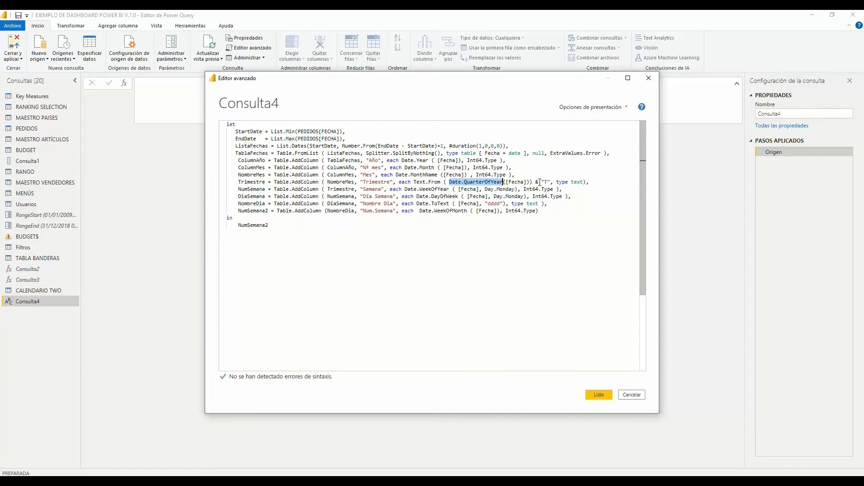
pyautogui.moveTo(505, 183); pyautogui.dragTo(550, 183)
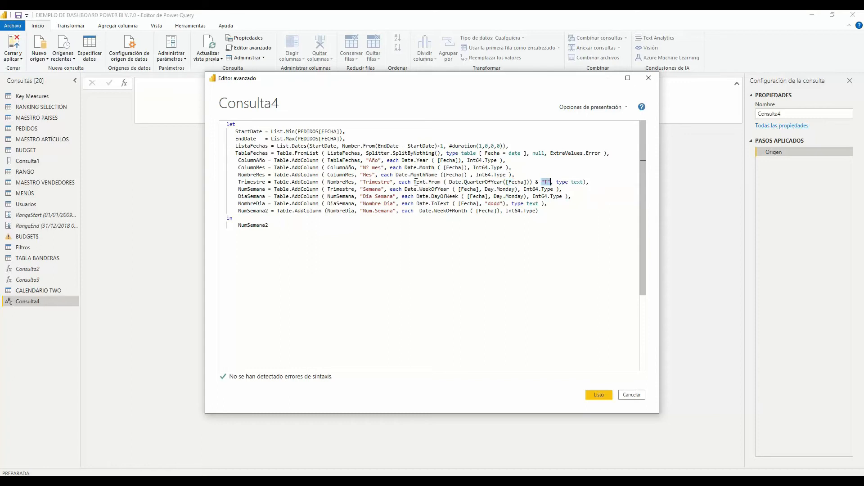
pyautogui.moveTo(556, 183); pyautogui.dragTo(584, 183)
# Review the Date.DayOfWeek function in the DiaSemana line and apply the calendar script to the query
pyautogui.moveTo(435, 198)
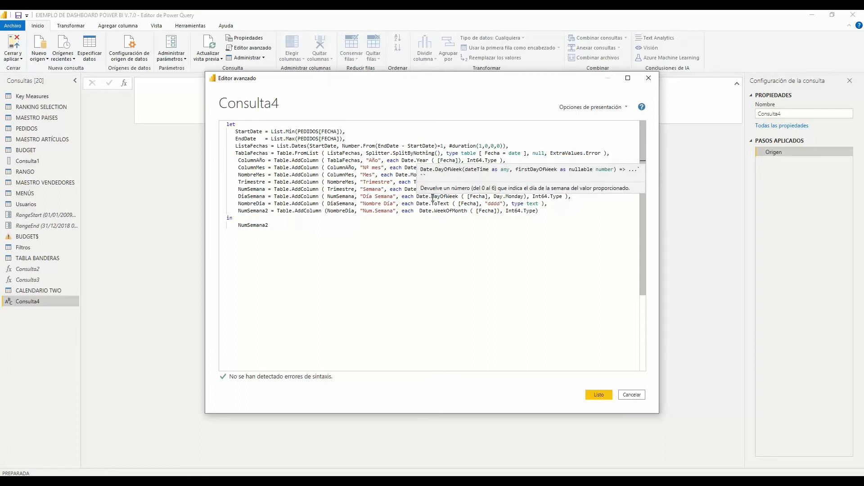
pyautogui.moveTo(433, 197); pyautogui.dragTo(462, 203)
pyautogui.click(471, 196)
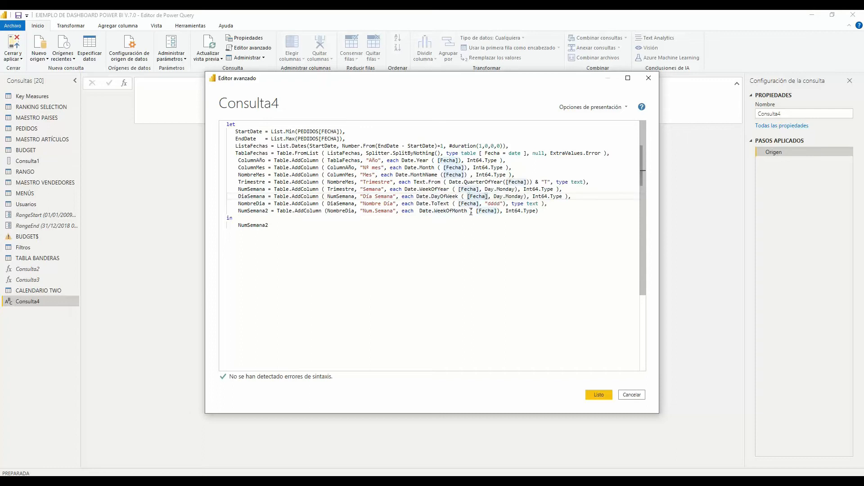
pyautogui.click(598, 395)
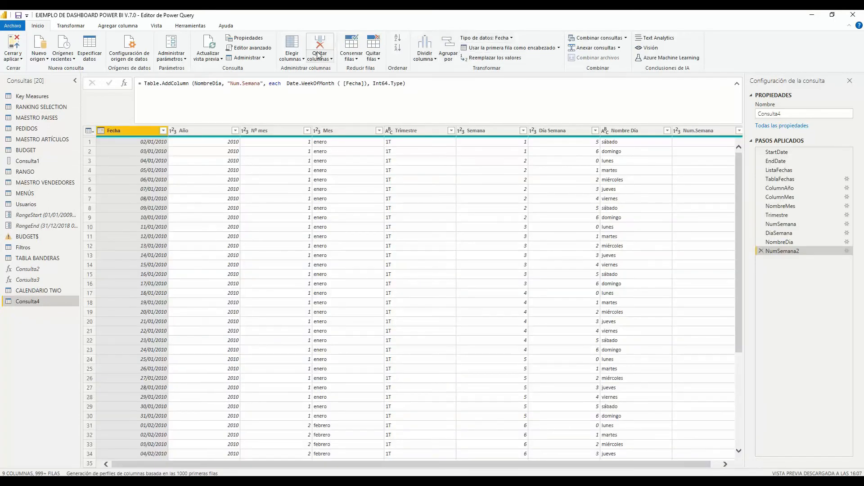
# Change the data type in the script's NombreMes line to type text and apply the edited code
pyautogui.click(252, 48)
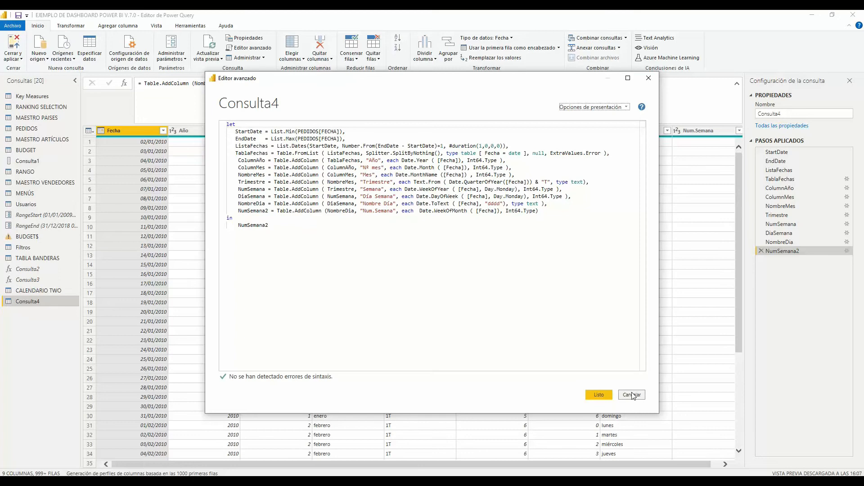
pyautogui.click(605, 394)
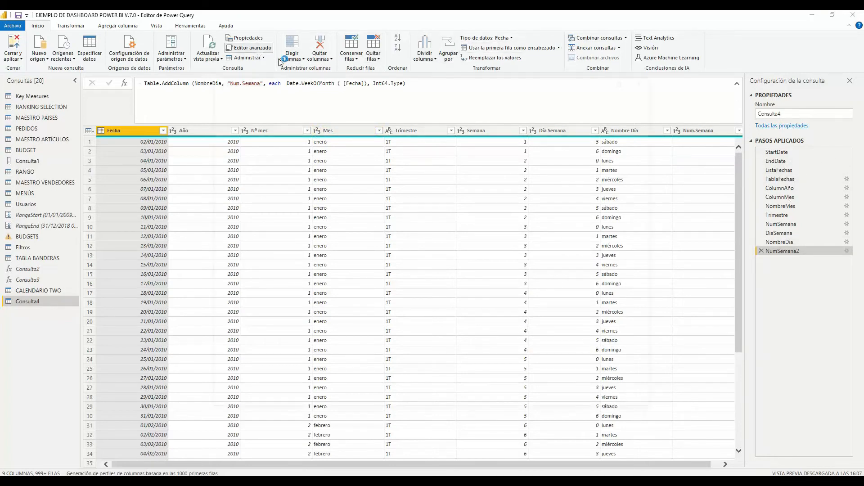
pyautogui.click(251, 48)
pyautogui.moveTo(312, 79); pyautogui.dragTo(329, 131)
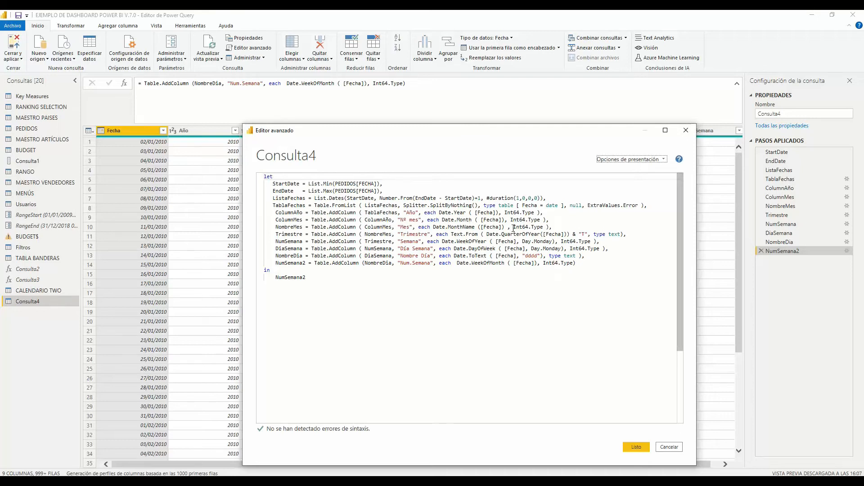
pyautogui.moveTo(513, 228); pyautogui.dragTo(543, 227)
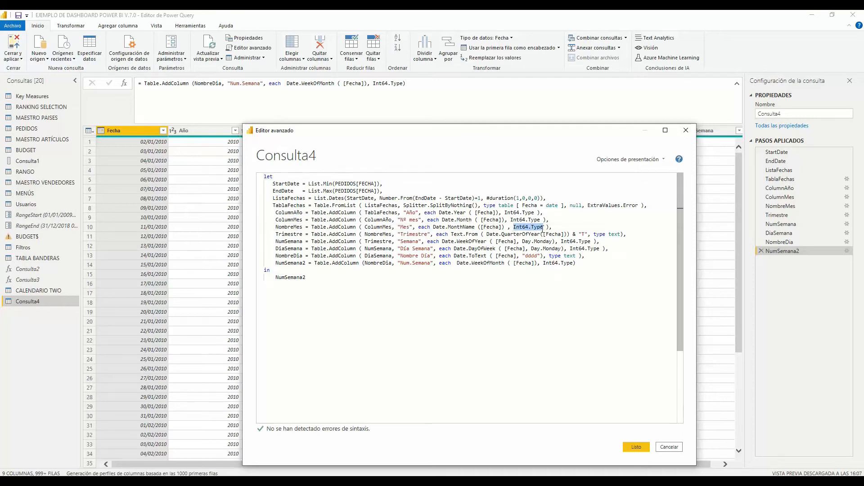
pyautogui.press('BackSpace')
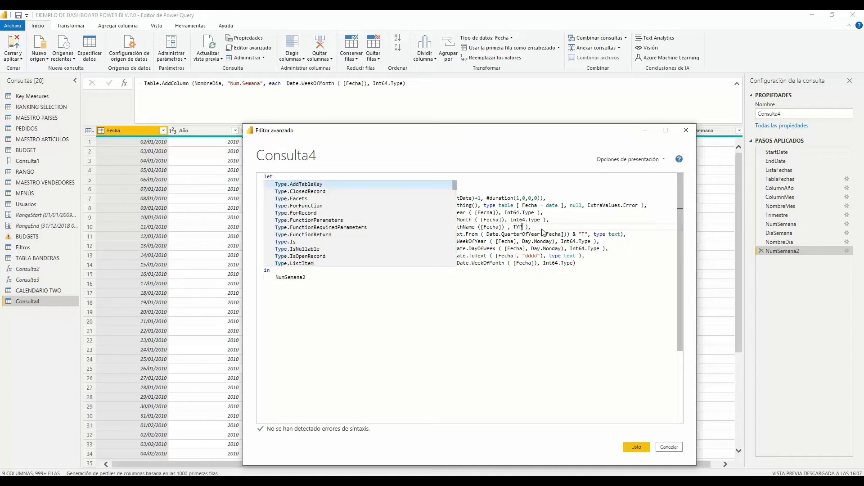
pyautogui.write('type text')
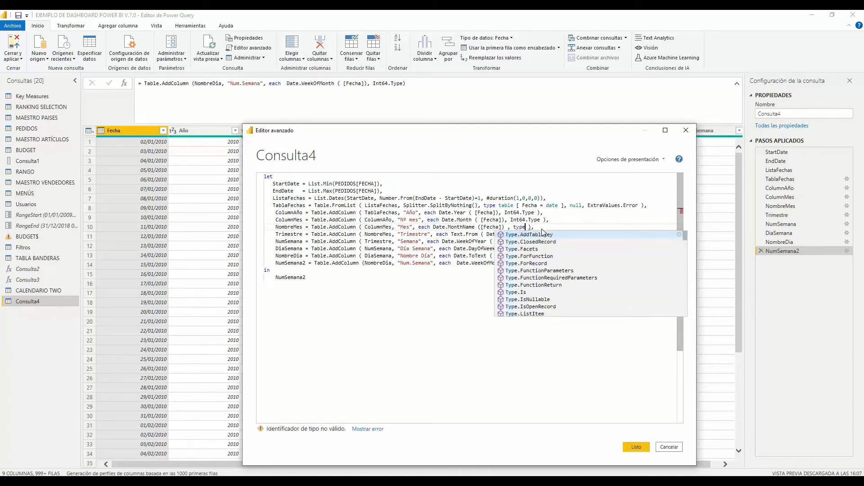
pyautogui.click(620, 379)
pyautogui.click(636, 446)
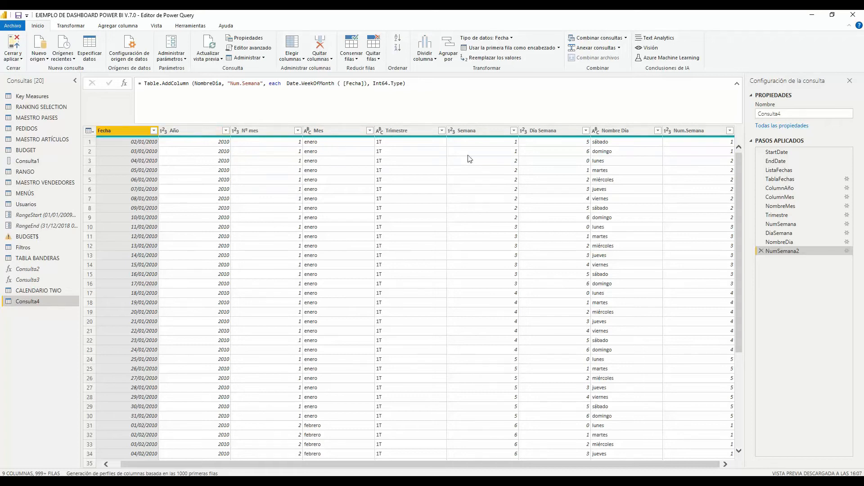
# Rename the new calendar query as CALENDARIO THREE
pyautogui.click(799, 115)
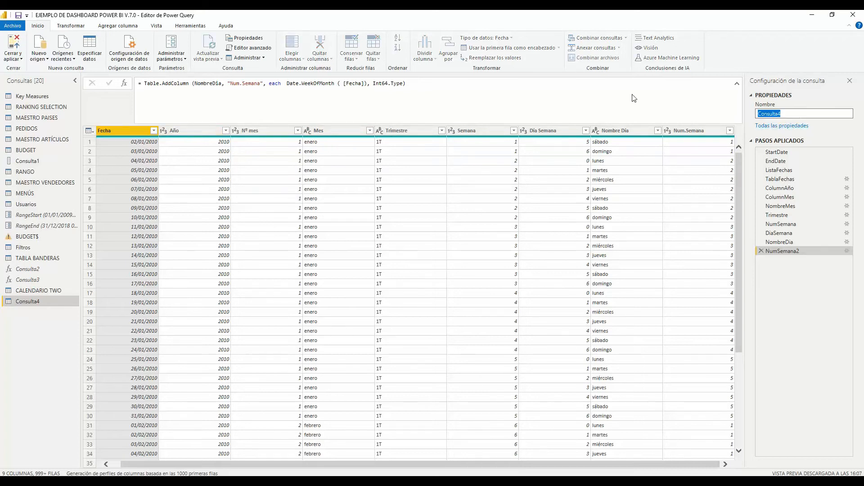
pyautogui.write('CALENDARIO THREE')
pyautogui.press('Return')
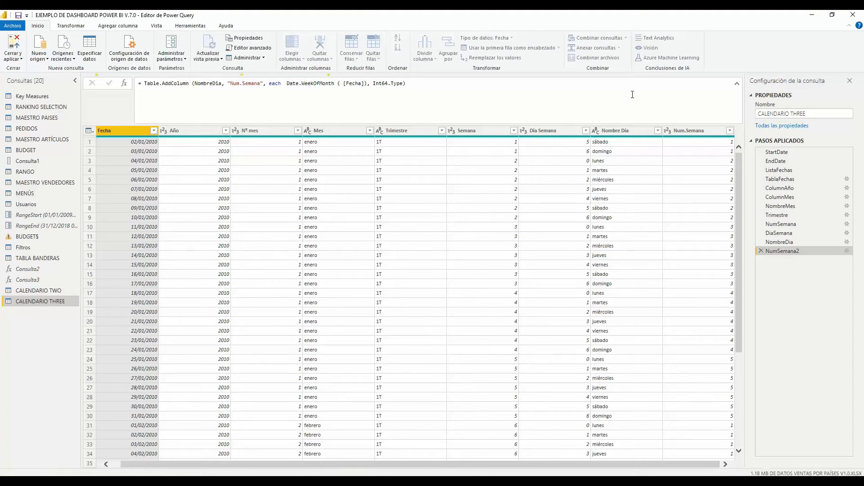
# Review the M code generated by the transformation steps of the CALENDARIO TWO query, leaving it unedited
pyautogui.click(38, 290)
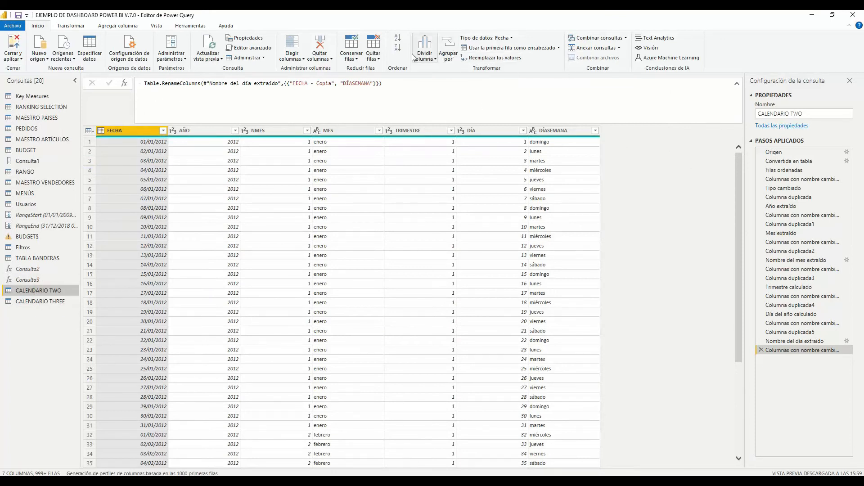
pyautogui.click(236, 47)
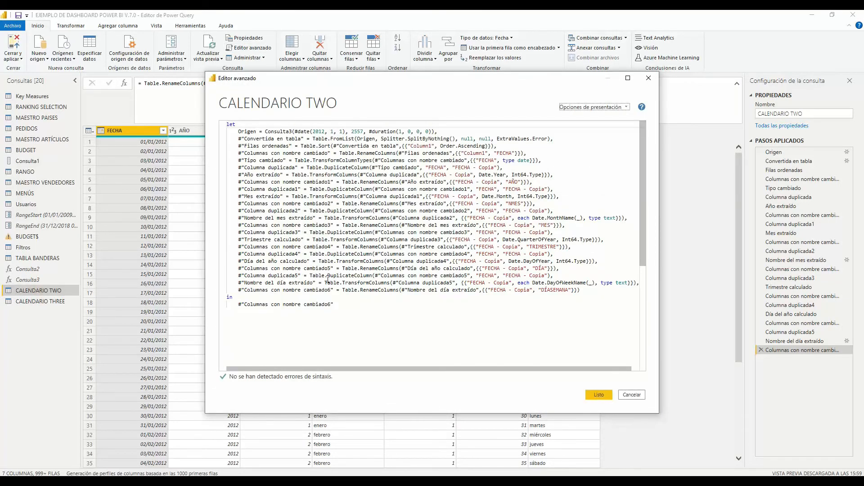
pyautogui.click(632, 394)
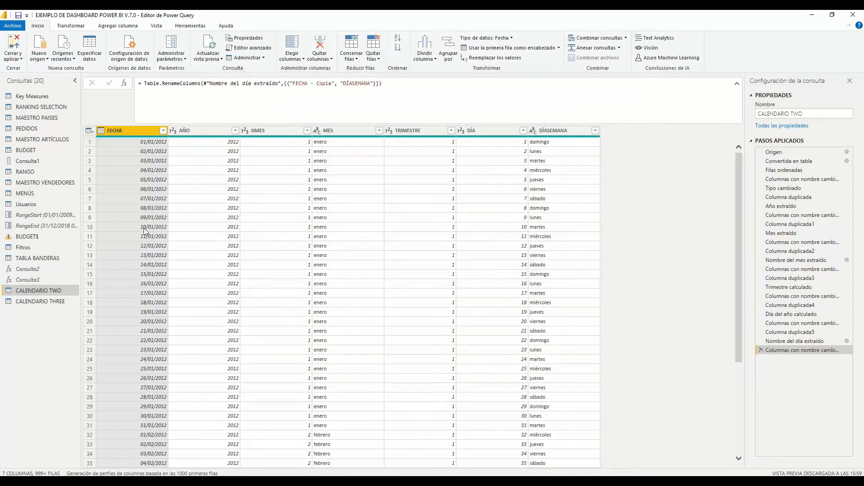
pyautogui.rightClick(122, 132)
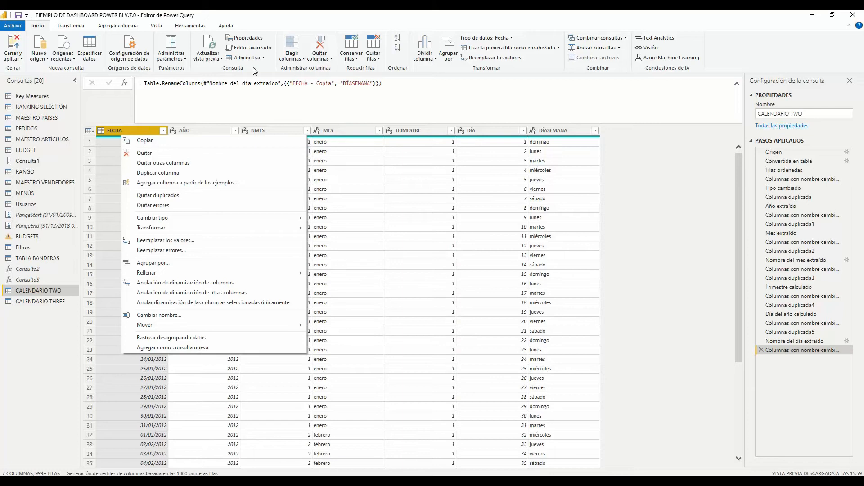
pyautogui.click(254, 48)
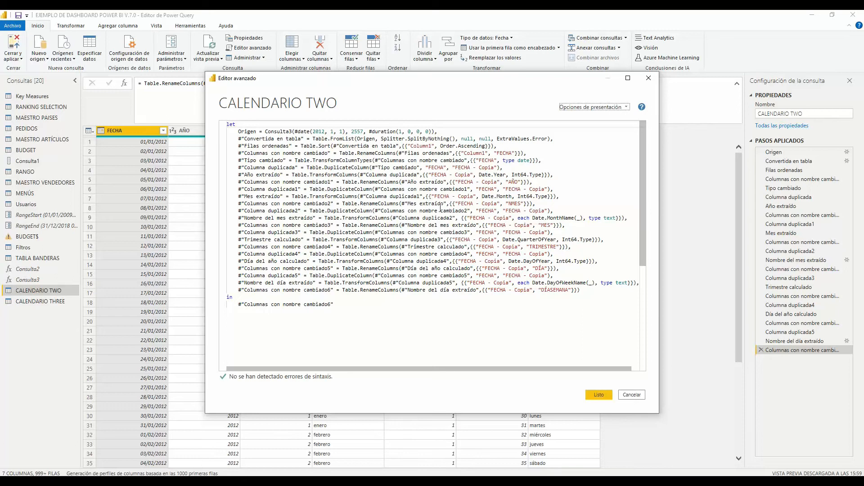
pyautogui.click(631, 394)
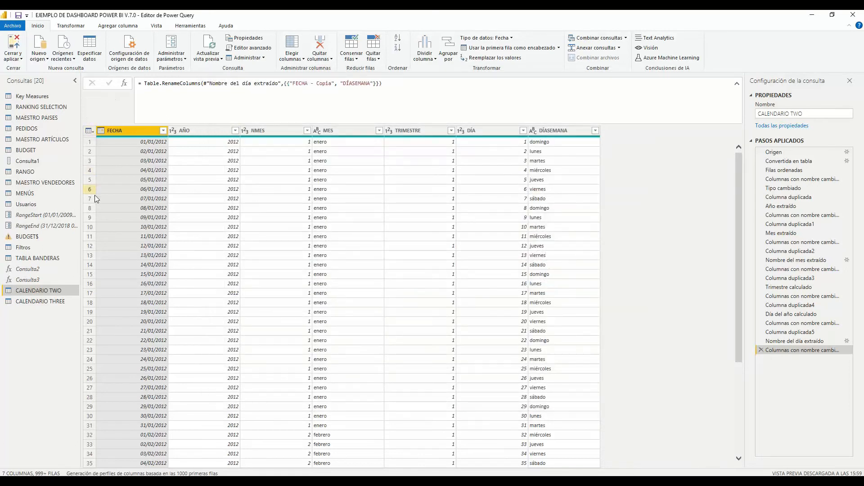
# Review the M script of the CALENDARIO THREE query for comparison with CALENDARIO TWO
pyautogui.click(59, 302)
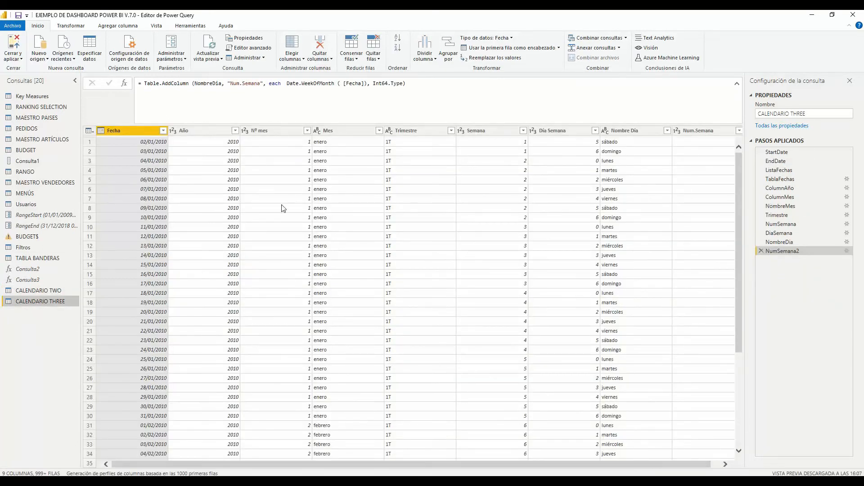
pyautogui.click(253, 47)
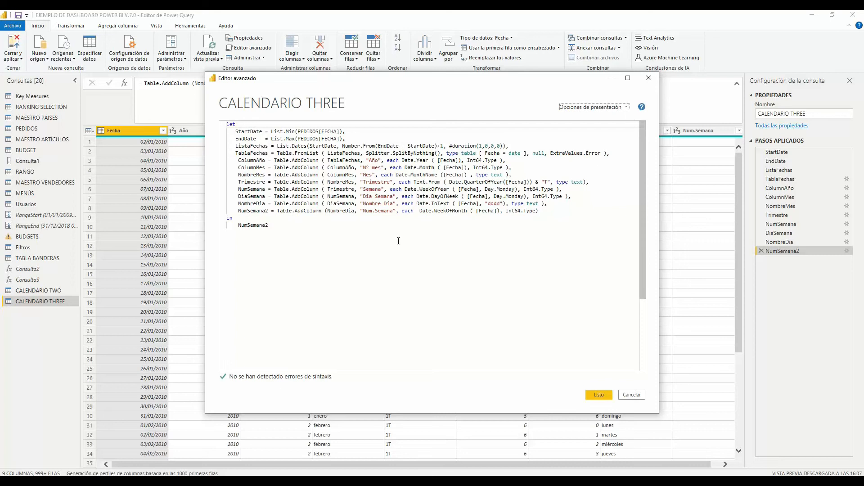
pyautogui.click(599, 395)
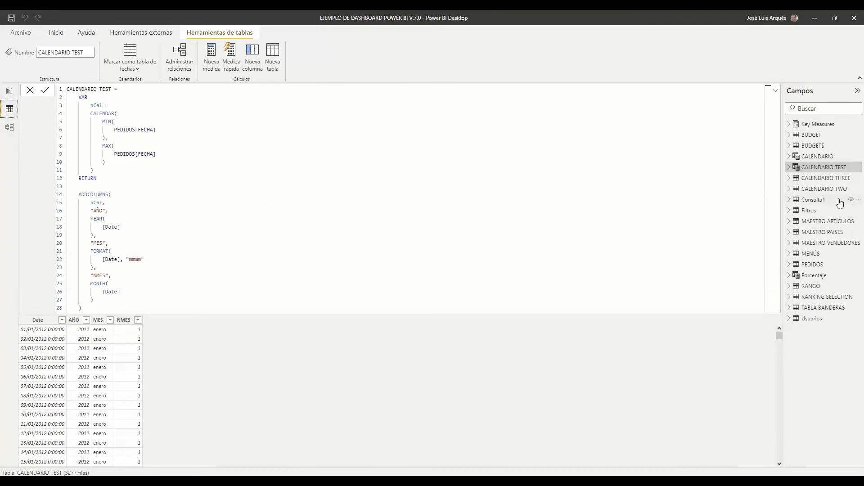
# Compare the data of the CALENDARIO THREE, CALENDARIO TWO, CALENDARIO and CALENDARIO TEST tables in the loaded model
pyautogui.click(826, 180)
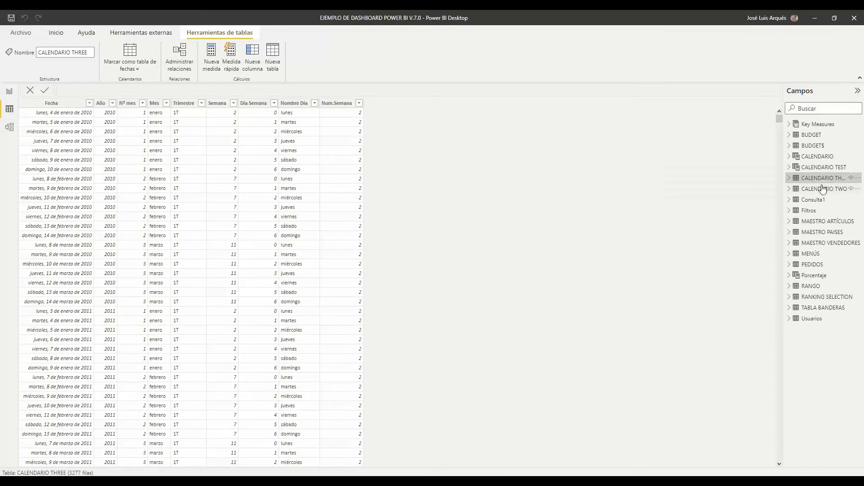
pyautogui.click(820, 193)
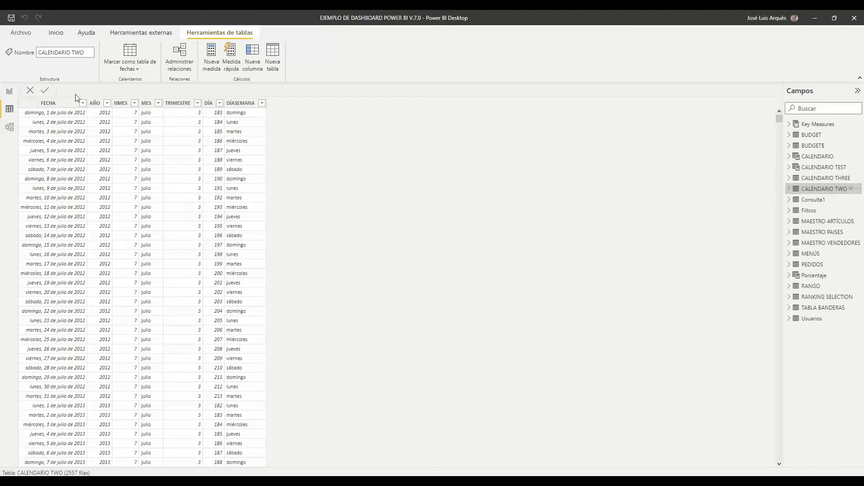
pyautogui.click(823, 179)
pyautogui.click(822, 158)
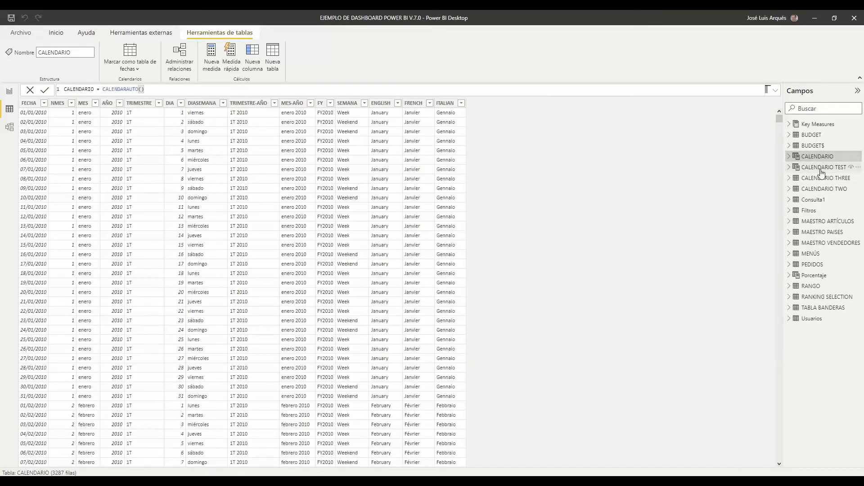
pyautogui.click(822, 169)
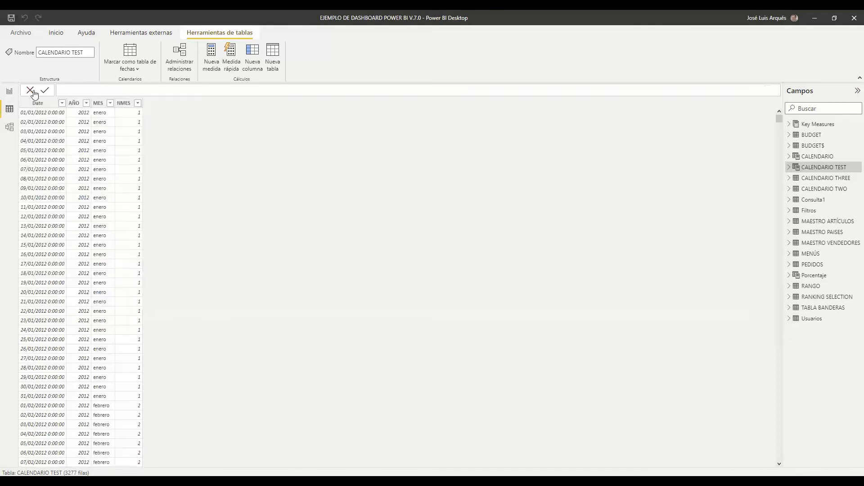
pyautogui.click(830, 178)
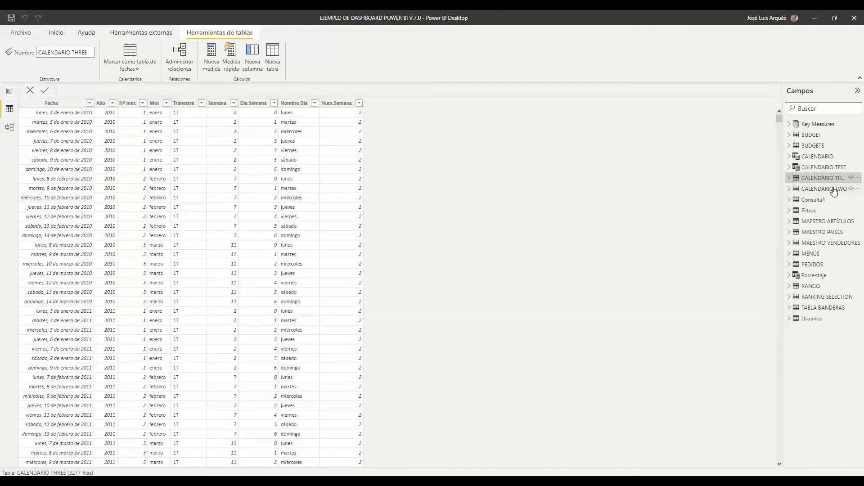
pyautogui.click(831, 189)
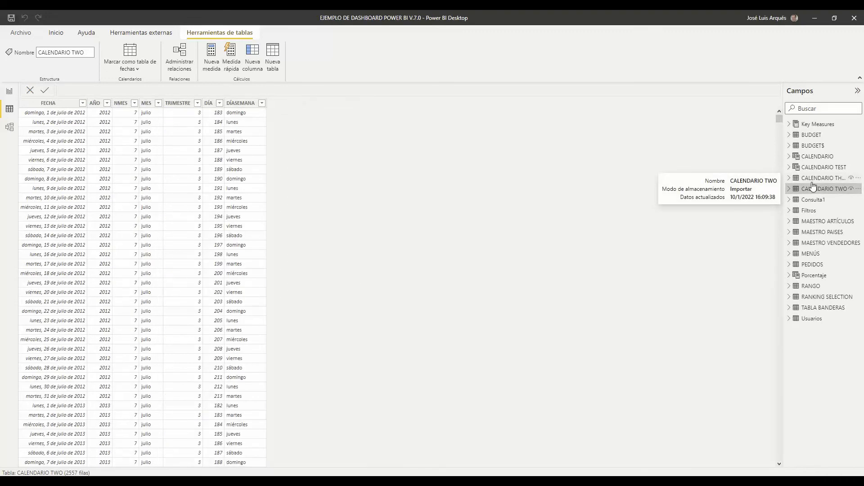
pyautogui.click(805, 180)
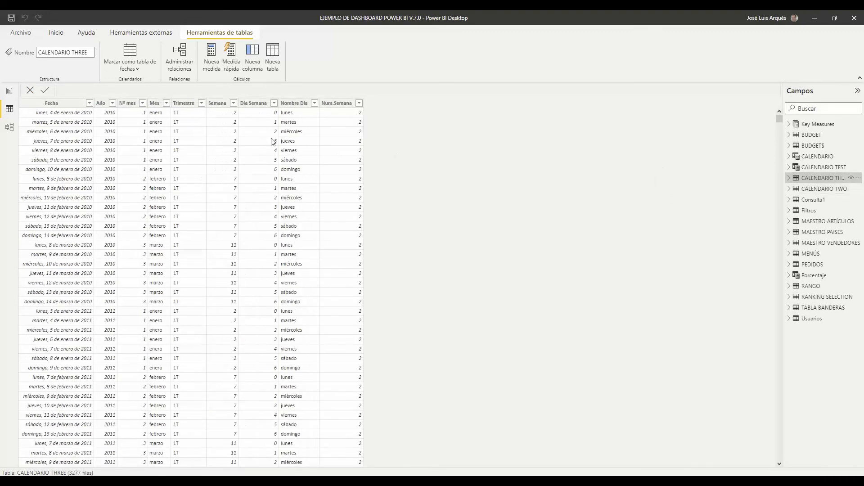
# Set the format of the Fecha column in CALENDARIO THREE to the short date *14/03/2001 (Short Date)
pyautogui.click(70, 113)
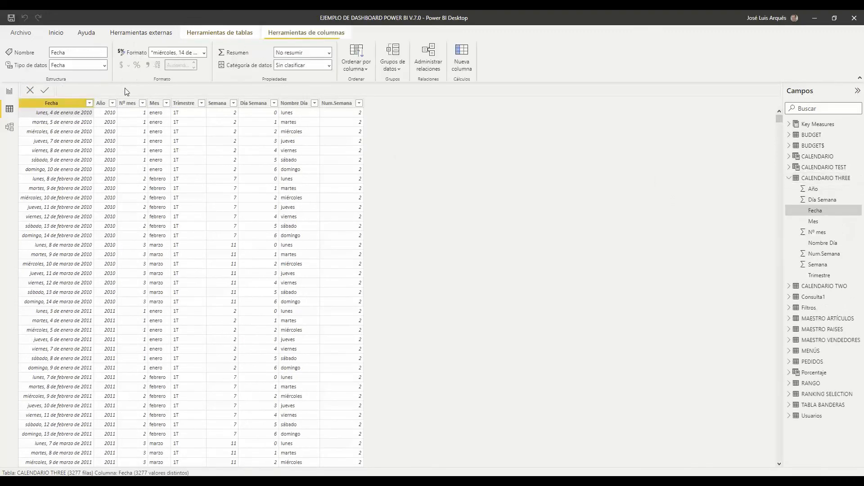
pyautogui.click(203, 53)
pyautogui.click(179, 85)
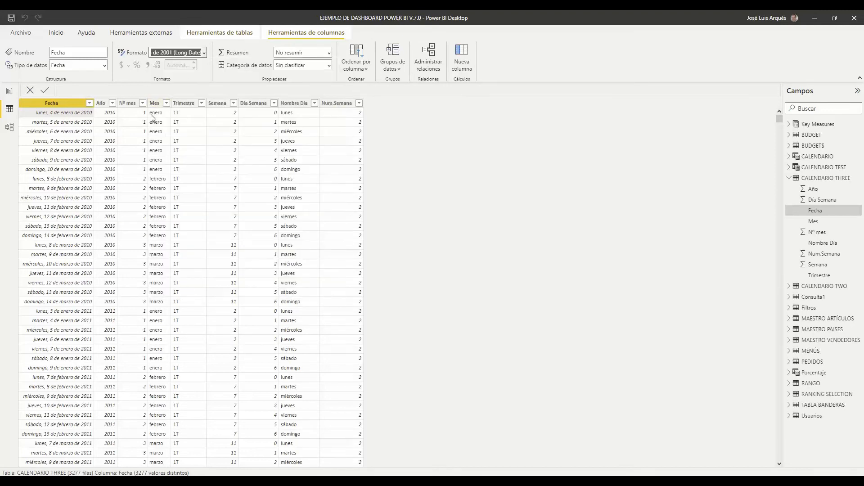
pyautogui.press('Down')
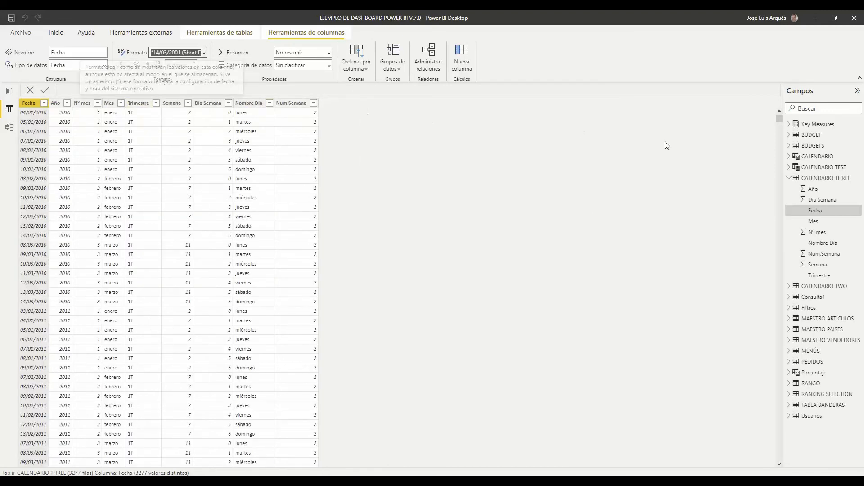
# Set the format of the FECHA column in CALENDARIO TWO to the Long Date option
pyautogui.click(789, 177)
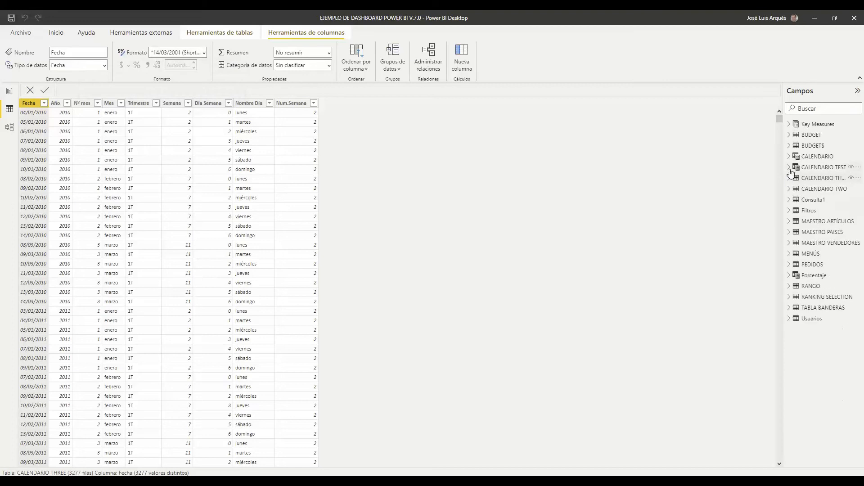
pyautogui.click(804, 189)
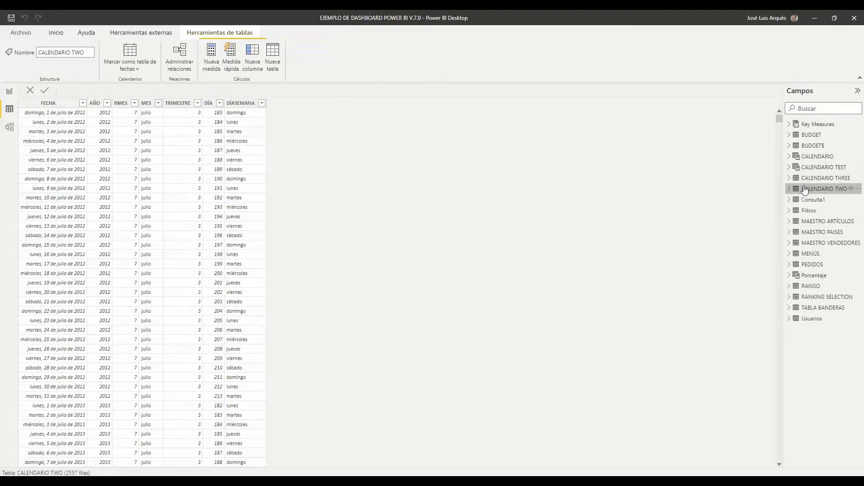
pyautogui.click(69, 105)
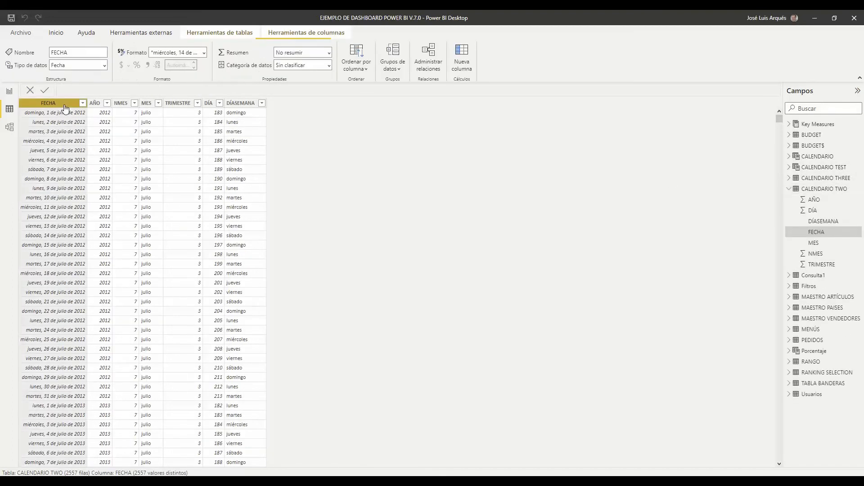
pyautogui.click(203, 52)
pyautogui.click(170, 87)
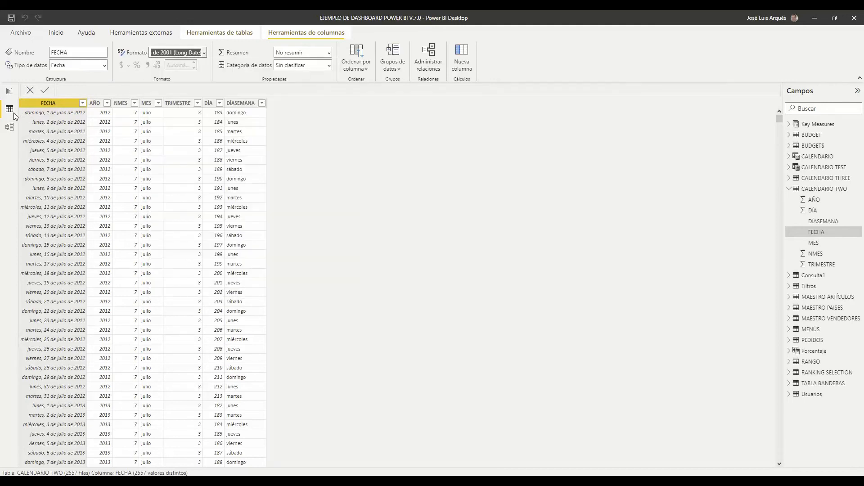
# Add a slicer on the Año field of CALENDARIO THREE to the empty report page Página 5
pyautogui.click(10, 93)
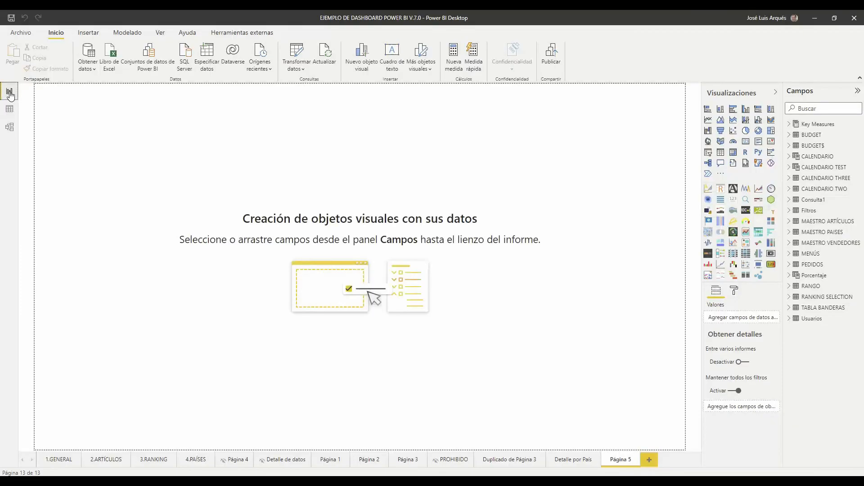
pyautogui.click(790, 179)
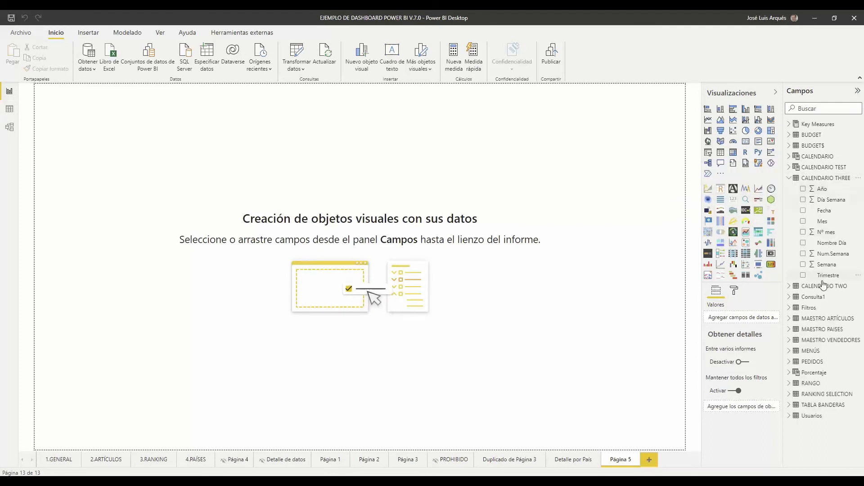
pyautogui.click(790, 287)
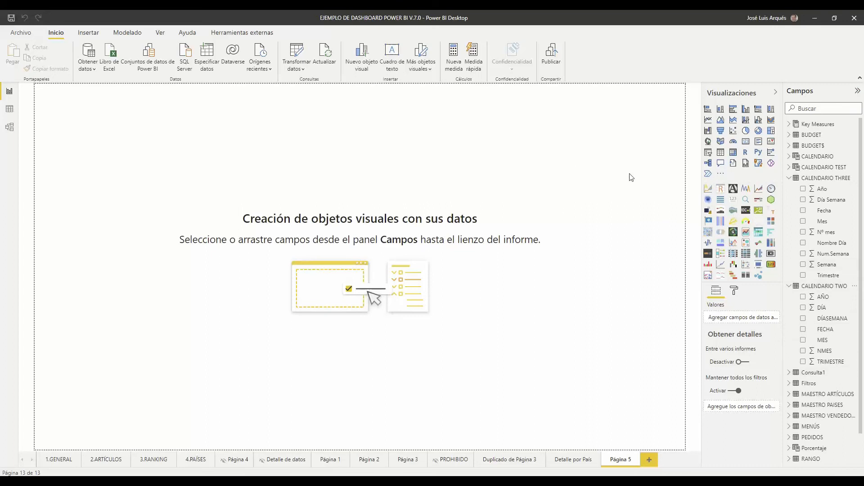
pyautogui.click(707, 153)
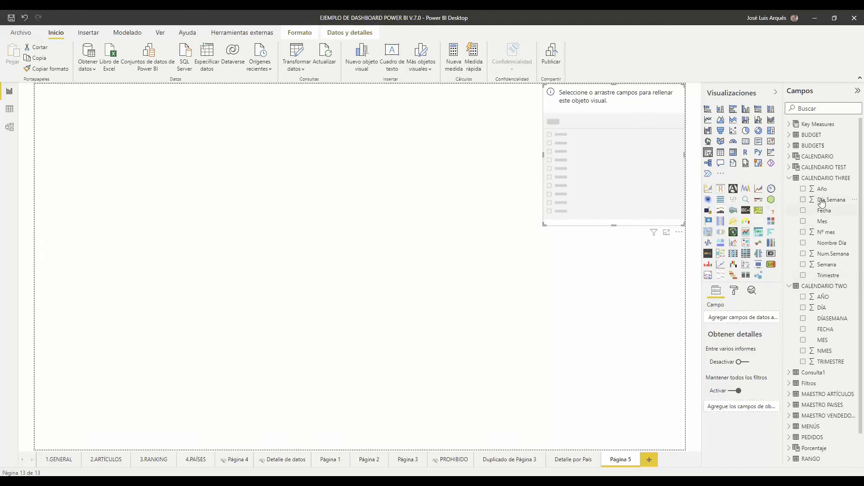
pyautogui.moveTo(823, 192); pyautogui.dragTo(744, 319)
# Change the Año slicer to the Menú desplegable style, shrink it into the page corner and check its list of years
pyautogui.click(677, 92)
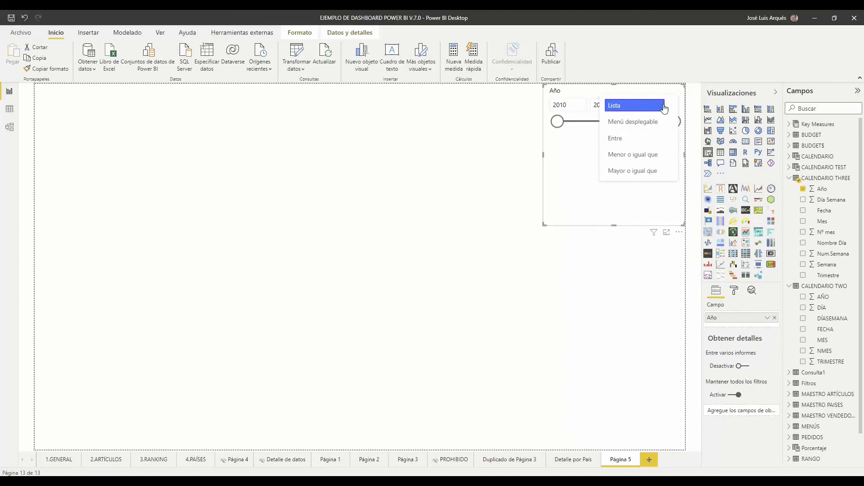
pyautogui.click(641, 123)
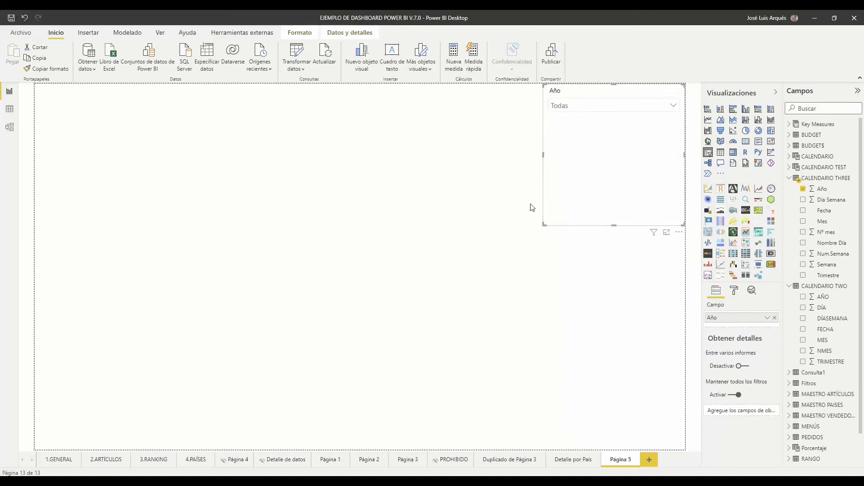
pyautogui.moveTo(555, 220); pyautogui.dragTo(621, 141)
pyautogui.click(674, 106)
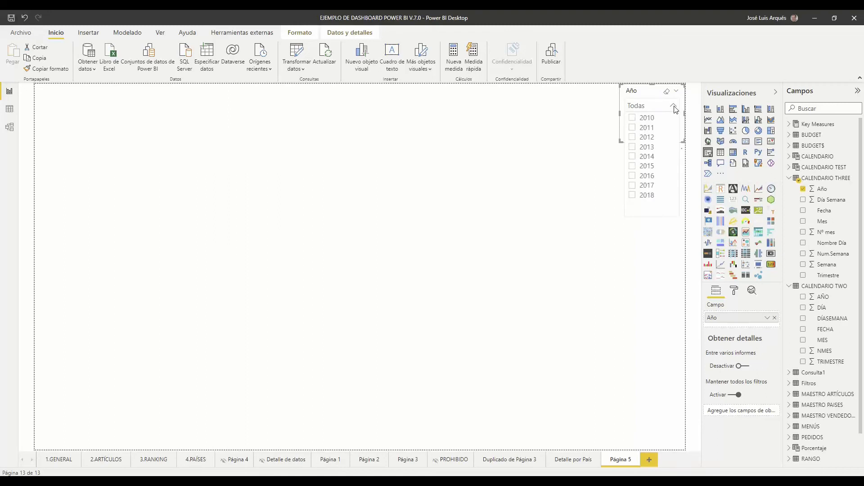
pyautogui.click(654, 241)
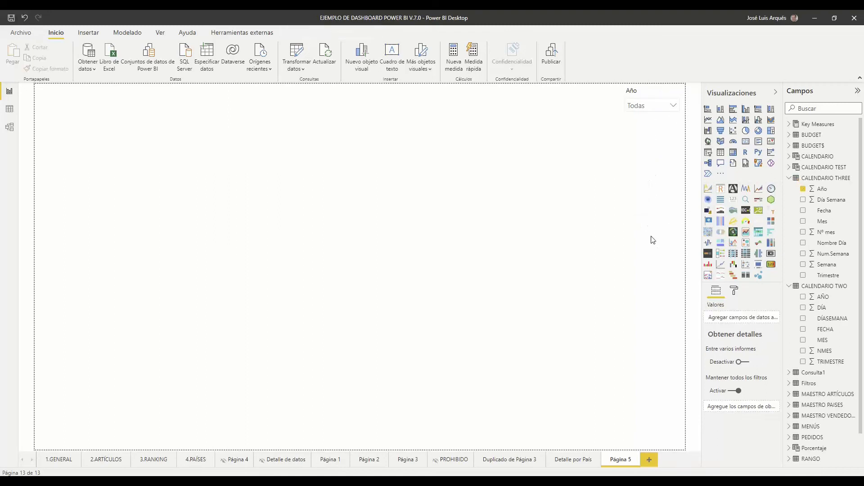
# Replace the slicer's field with AÑO from CALENDARIO TWO and check its list of years
pyautogui.click(654, 96)
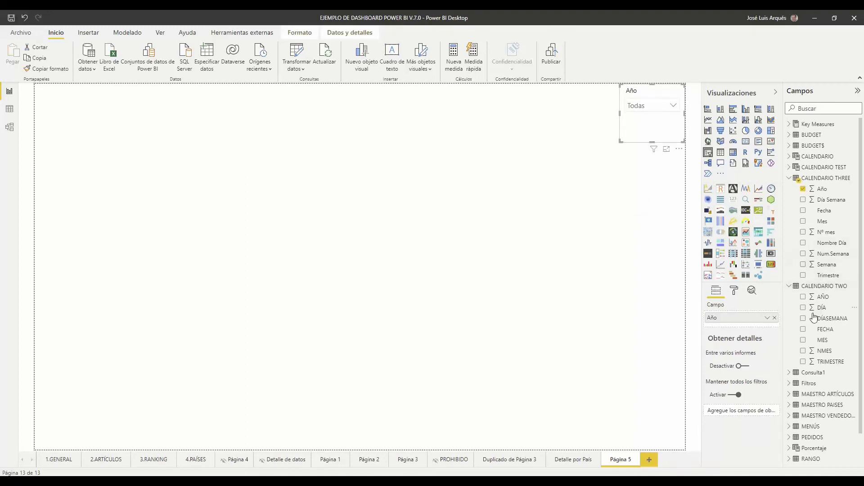
pyautogui.moveTo(822, 298); pyautogui.dragTo(742, 320)
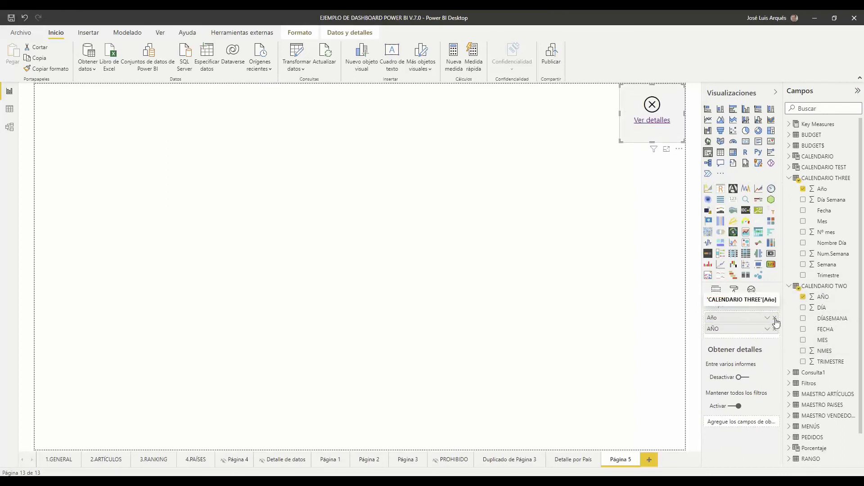
pyautogui.click(673, 106)
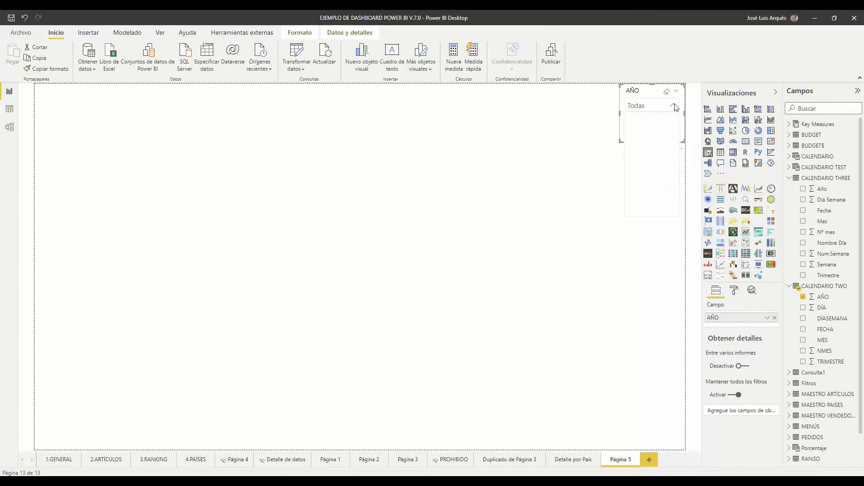
pyautogui.click(621, 195)
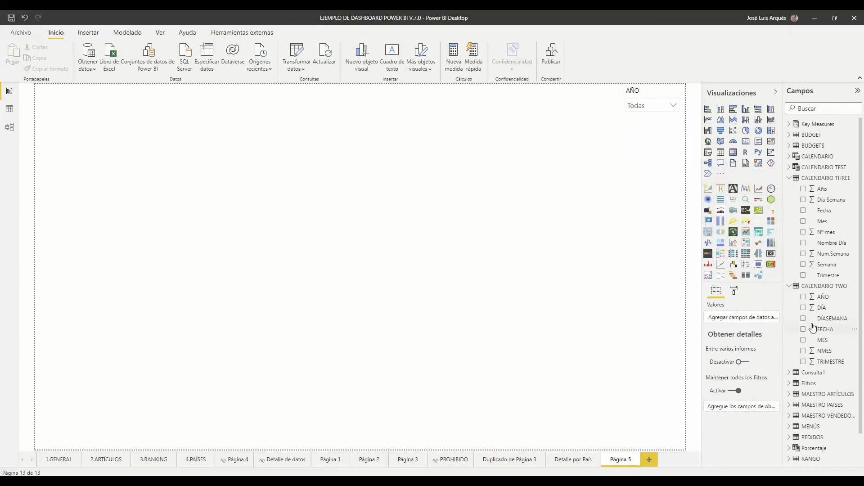
# Replace the slicer's AÑO field with Año from CALENDARIO THREE and review the years it offers
pyautogui.moveTo(820, 190); pyautogui.dragTo(742, 322)
pyautogui.click(257, 208)
pyautogui.click(286, 243)
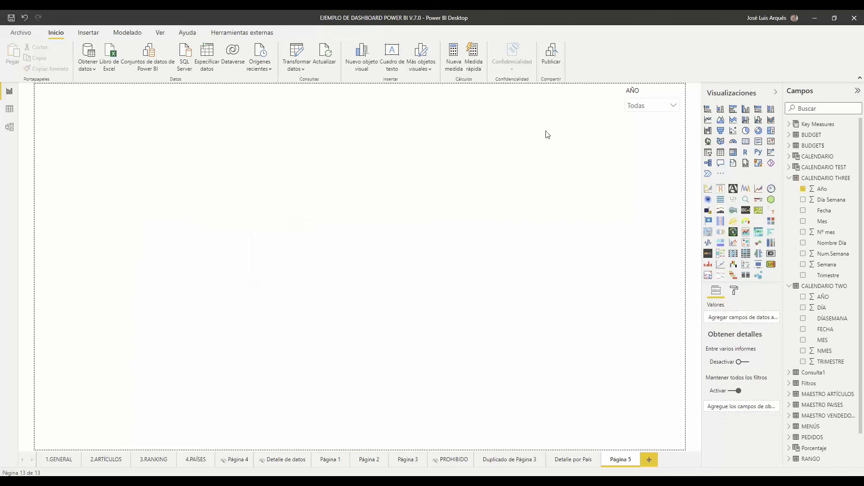
pyautogui.click(655, 120)
pyautogui.moveTo(837, 195); pyautogui.dragTo(760, 324)
pyautogui.click(775, 329)
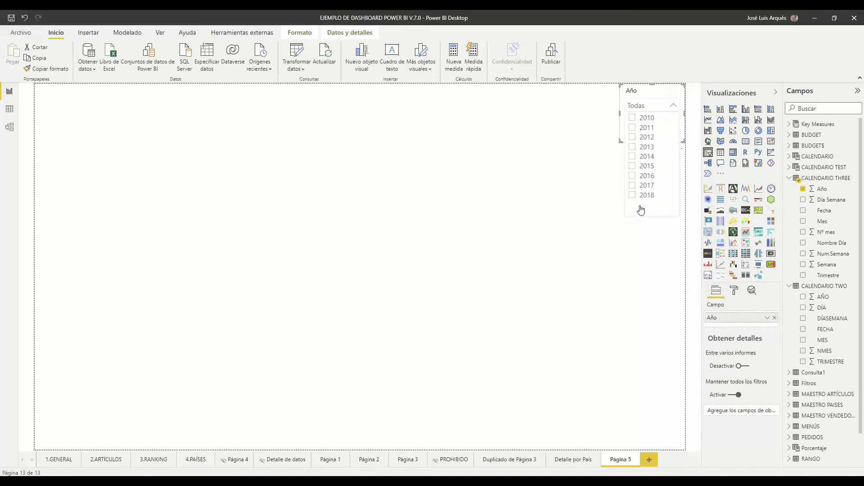
pyautogui.click(603, 209)
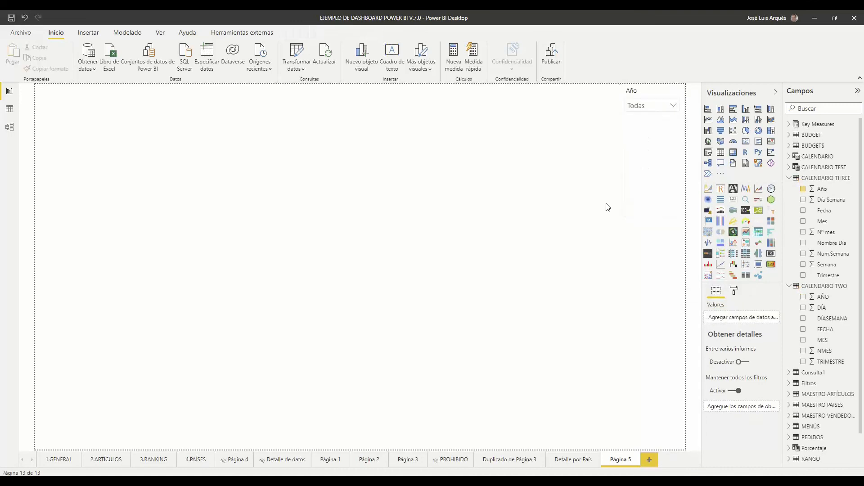
# Reduce the height of the Año slicer and look through its dropdown list of years
pyautogui.click(629, 138)
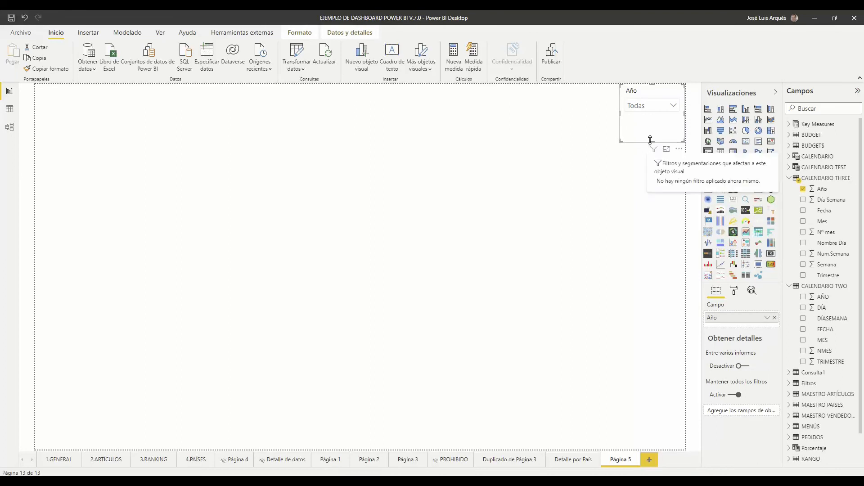
pyautogui.click(673, 106)
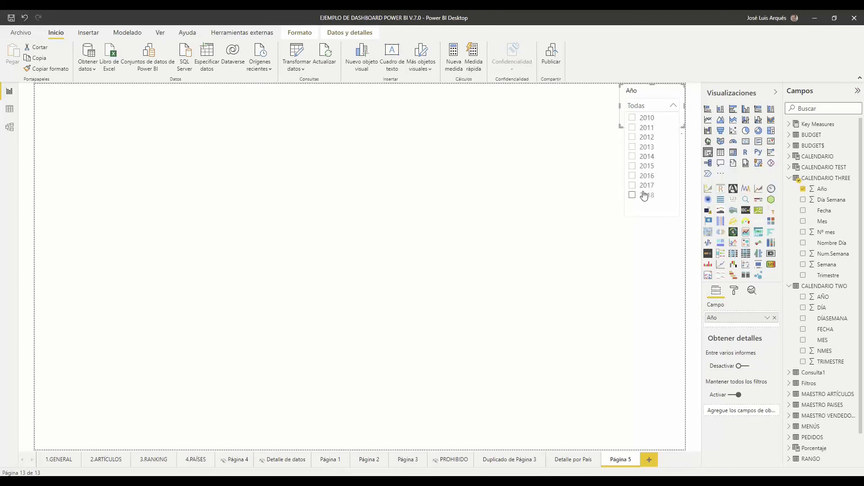
pyautogui.click(594, 168)
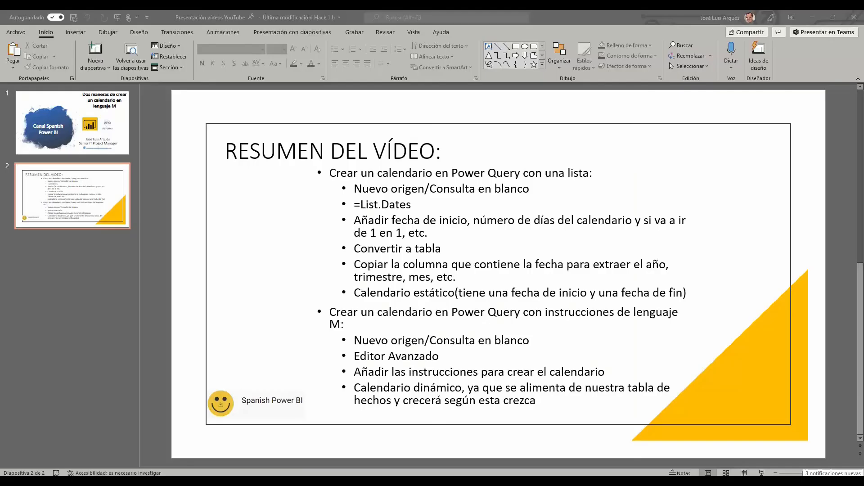